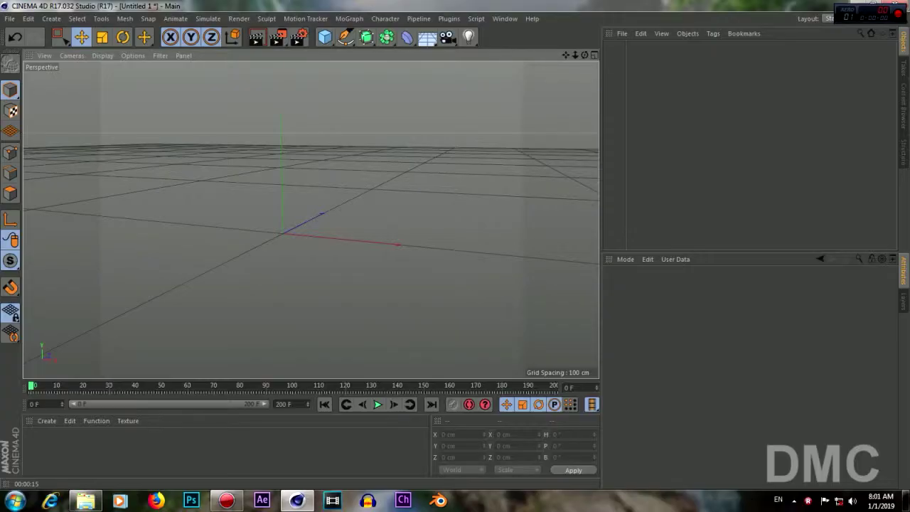
Step: Add a Torus and create a new material, opening it in the Material Editor
{"action": "left_click", "coordinate": [324, 37]}
{"action": "left_click", "coordinate": [417, 113]}
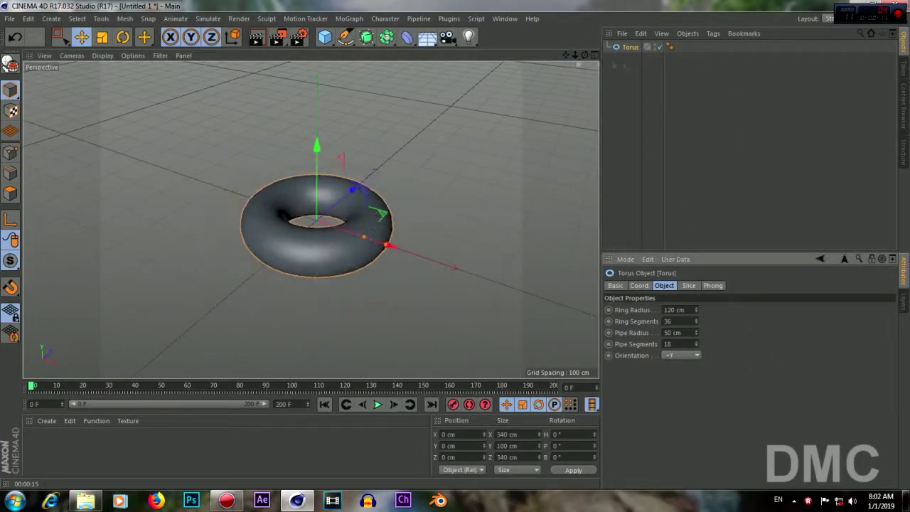
{"action": "double_click", "coordinate": [107, 448]}
{"action": "double_click", "coordinate": [35, 441]}
{"action": "left_click_drag", "start_coordinate": [284, 75], "coordinate": [597, 65]}
Step: Load a Gradient shader into the material's Color channel and set its type to 2D - V
{"action": "left_click", "coordinate": [623, 186]}
{"action": "left_click", "coordinate": [636, 307]}
{"action": "left_click", "coordinate": [583, 202]}
{"action": "left_click", "coordinate": [633, 202]}
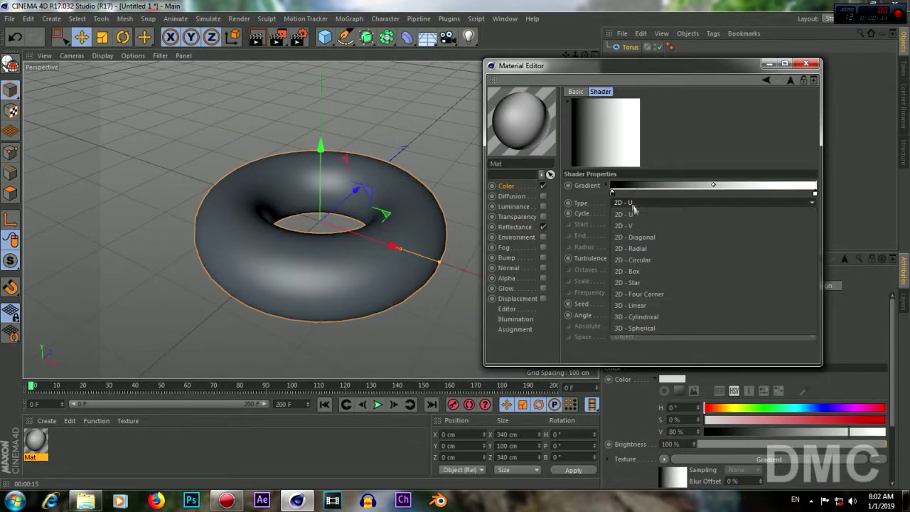
{"action": "left_click", "coordinate": [629, 226]}
Step: Make the gradient knots orange and yellow, then apply the material to the torus
{"action": "double_click", "coordinate": [613, 193]}
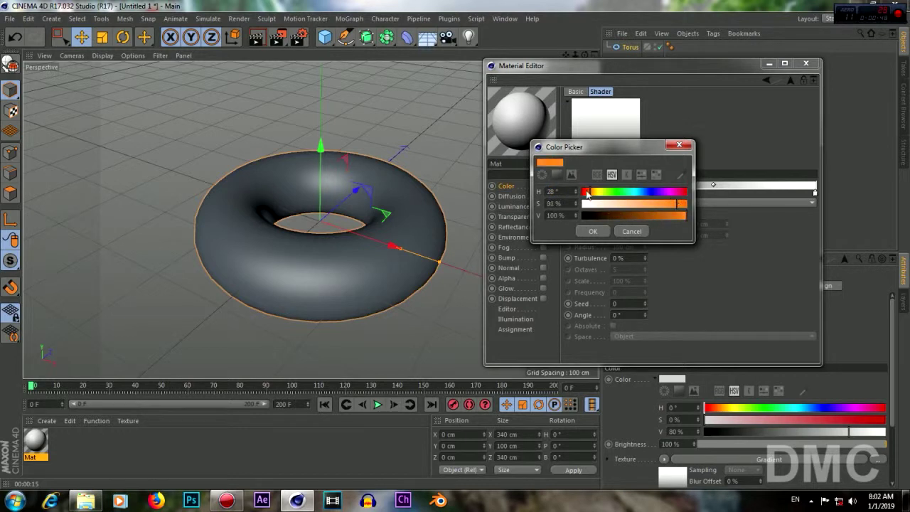
{"action": "left_click", "coordinate": [594, 232]}
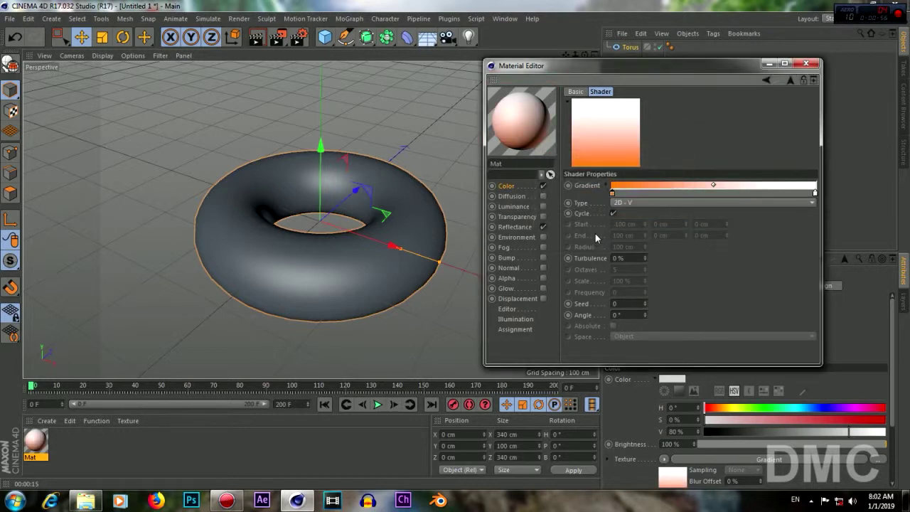
{"action": "right_click", "coordinate": [613, 194]}
{"action": "left_click", "coordinate": [636, 224]}
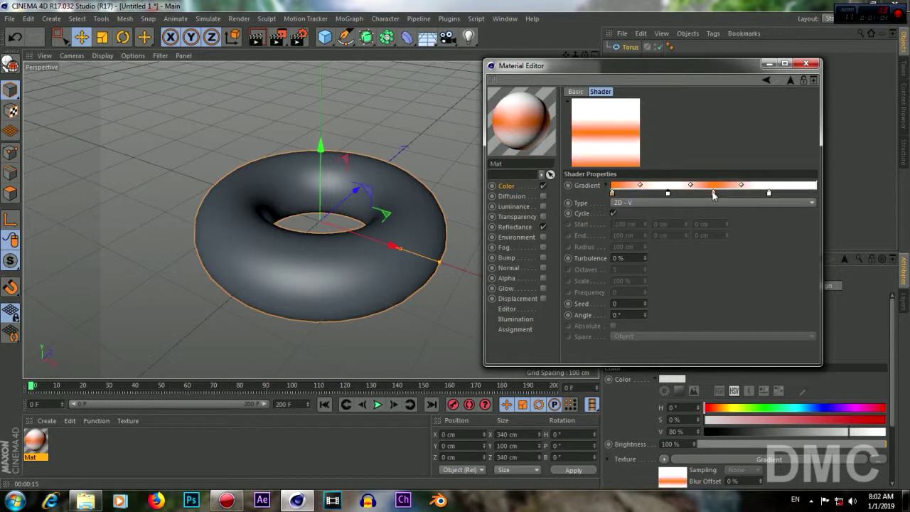
{"action": "mouse_move", "coordinate": [805, 195]}
{"action": "left_mouse_down"}
{"action": "mouse_move", "coordinate": [815, 193]}
{"action": "mouse_move", "coordinate": [684, 196]}
{"action": "mouse_move", "coordinate": [712, 193]}
{"action": "mouse_move", "coordinate": [668, 228]}
{"action": "left_mouse_up"}
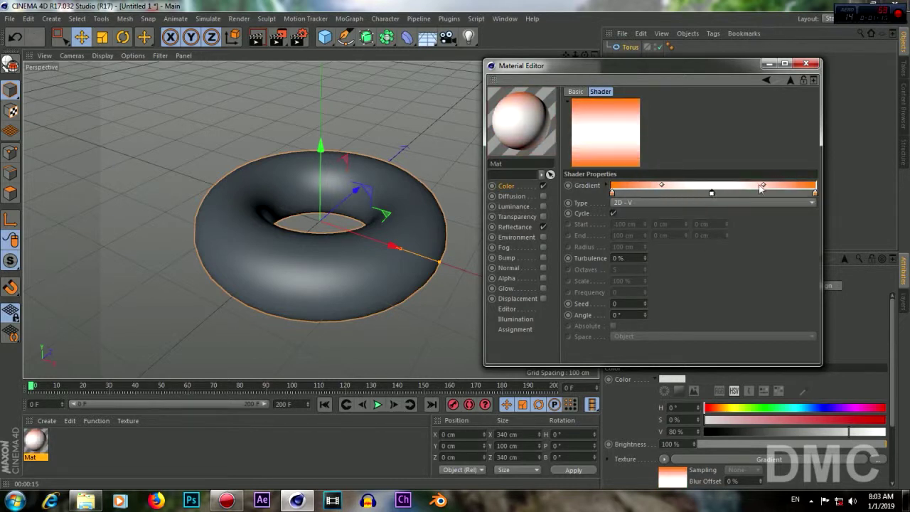
{"action": "double_click", "coordinate": [711, 194]}
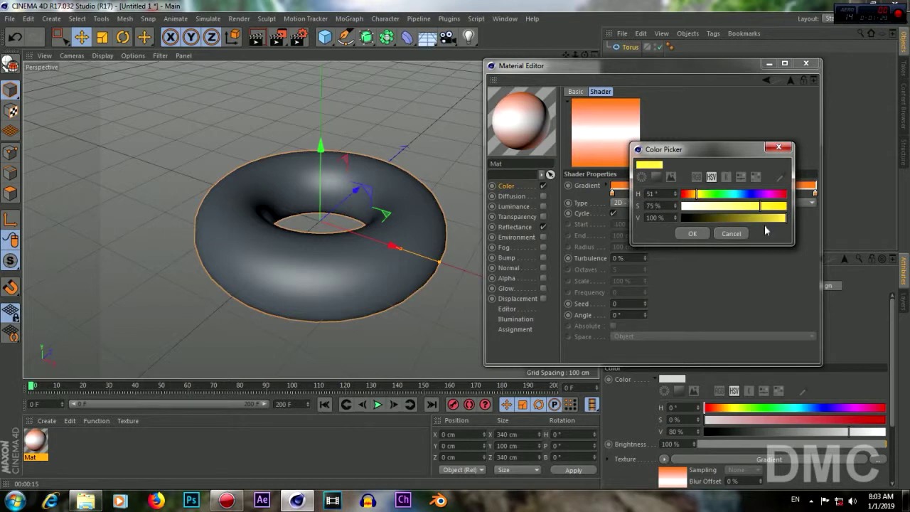
{"action": "left_click", "coordinate": [692, 233]}
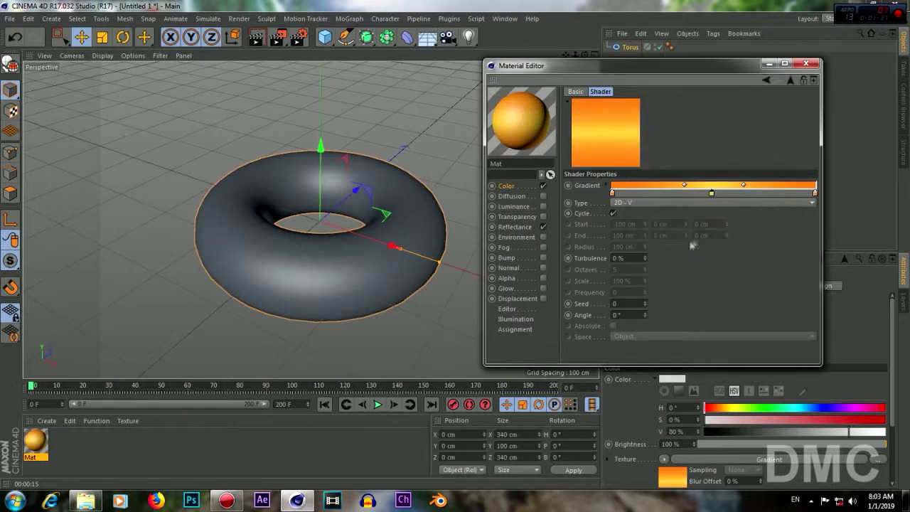
{"action": "left_click", "coordinate": [805, 63]}
{"action": "left_click_drag", "start_coordinate": [35, 441], "coordinate": [320, 270]}
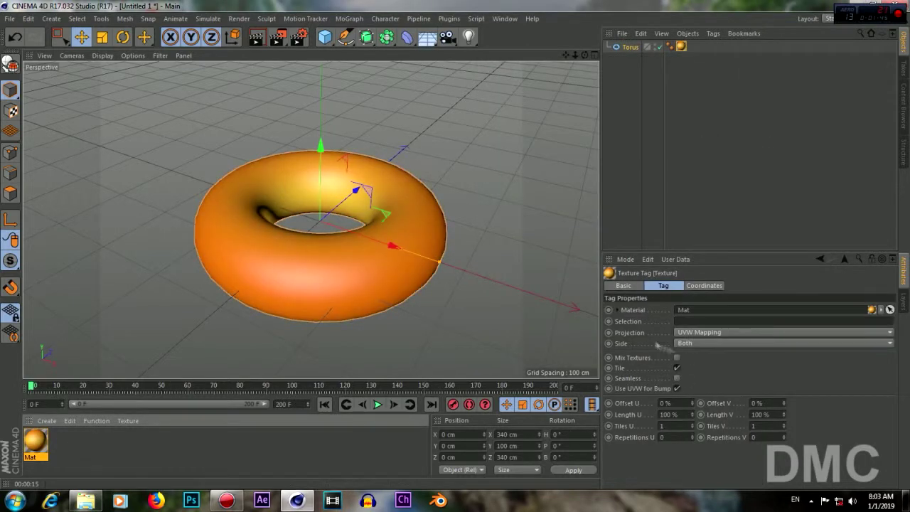
Step: Set the texture projection to Cylindrical and smooth the torus with a Subdivision Surface
{"action": "left_click", "coordinate": [697, 332]}
{"action": "left_click", "coordinate": [693, 355]}
{"action": "left_click_drag", "start_coordinate": [585, 55], "coordinate": [586, 57]}
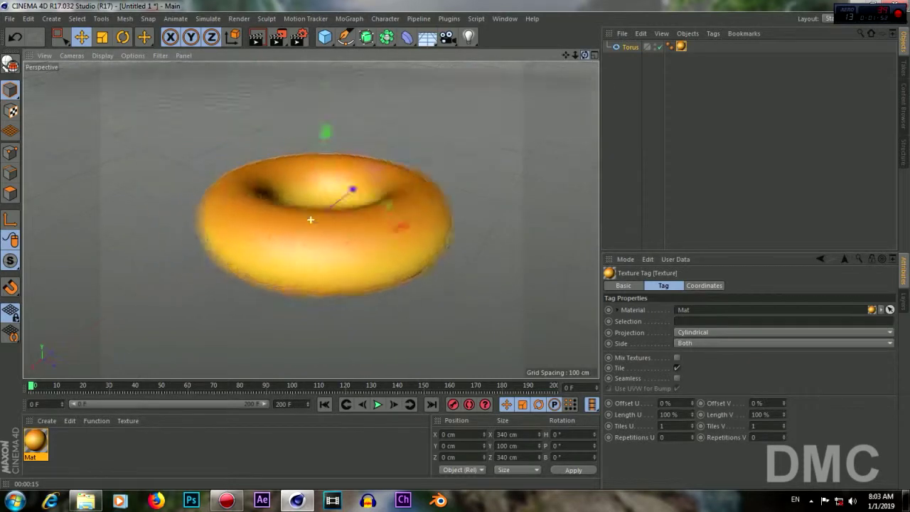
{"action": "left_click", "coordinate": [366, 38], "text": "alt"}
{"action": "left_click", "coordinate": [643, 59]}
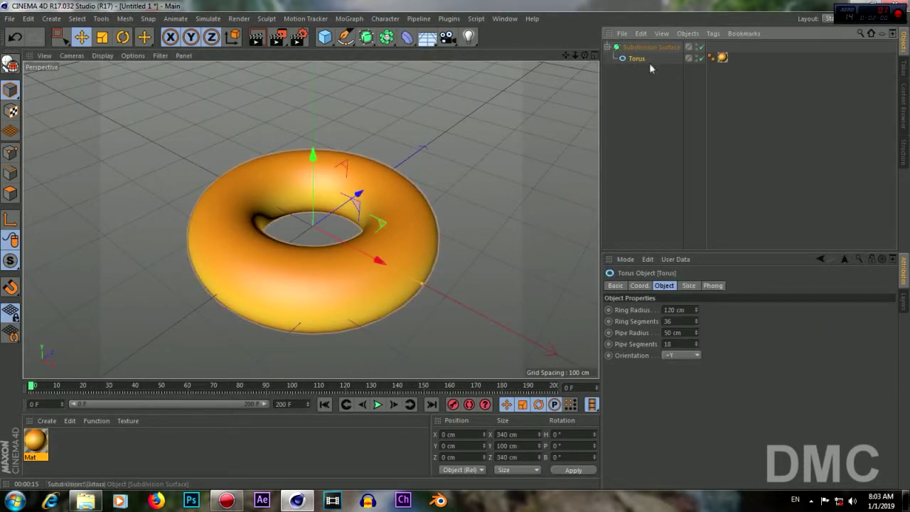
Step: Paste a copy of the torus, make it editable, and enter Polygon mode
{"action": "left_click", "coordinate": [29, 18]}
{"action": "left_click", "coordinate": [32, 97]}
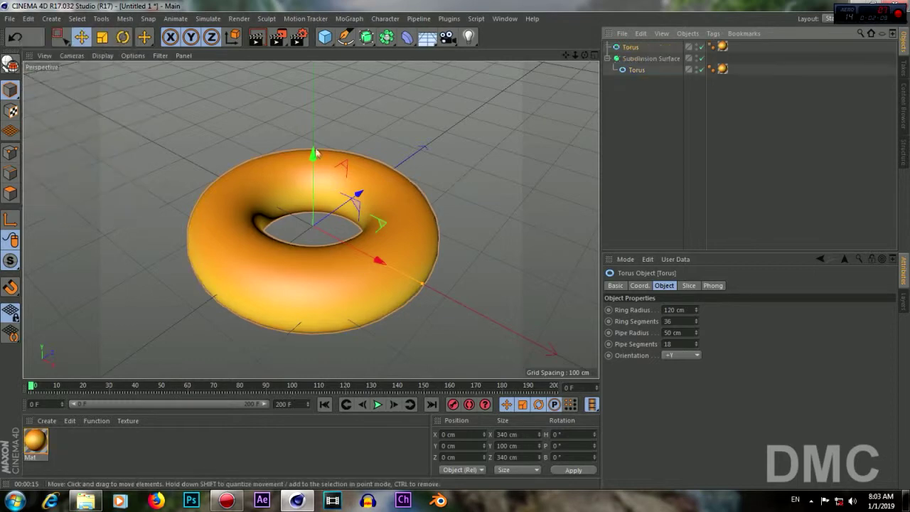
{"action": "left_click_drag", "start_coordinate": [584, 59], "coordinate": [589, 61]}
{"action": "key", "text": "ctrl+z"}
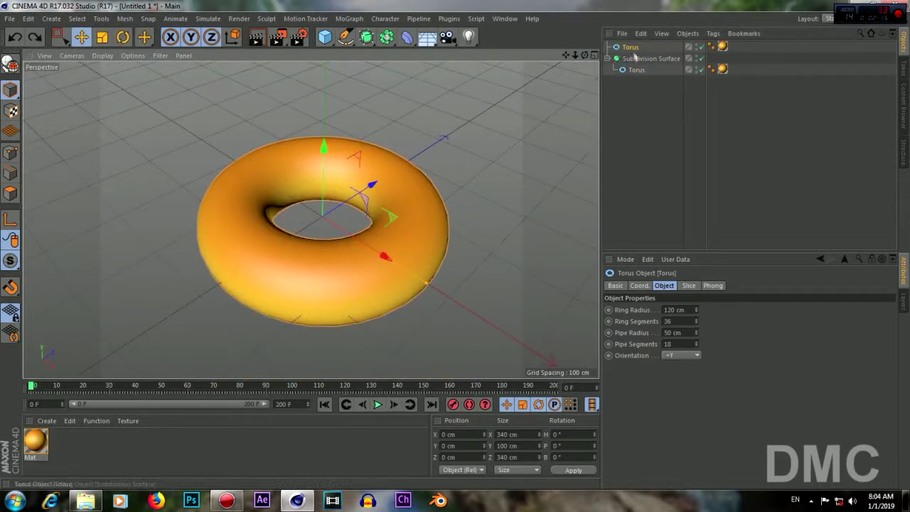
{"action": "left_click", "coordinate": [10, 62]}
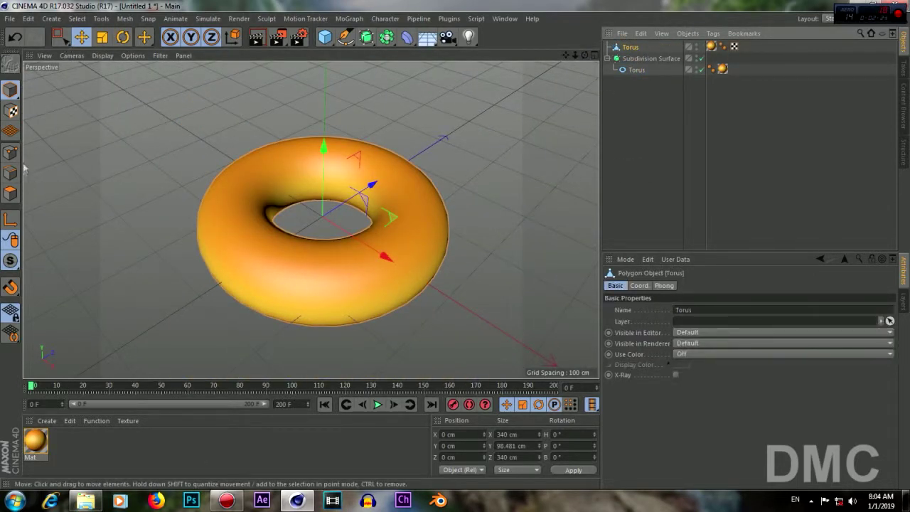
{"action": "left_click", "coordinate": [10, 192]}
Step: Test-delete the copy's lower polygons, undo it, and switch to Live Selection
{"action": "key", "text": "F5"}
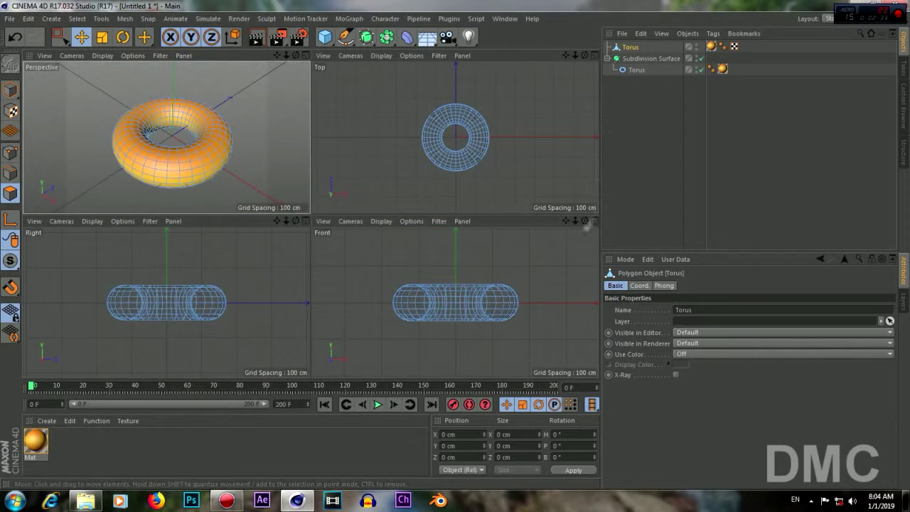
{"action": "scroll", "coordinate": [562, 305], "scroll_direction": "up", "scroll_amount": 3}
{"action": "key", "text": "0"}
{"action": "left_click_drag", "start_coordinate": [351, 297], "coordinate": [578, 344]}
{"action": "key", "text": "Delete"}
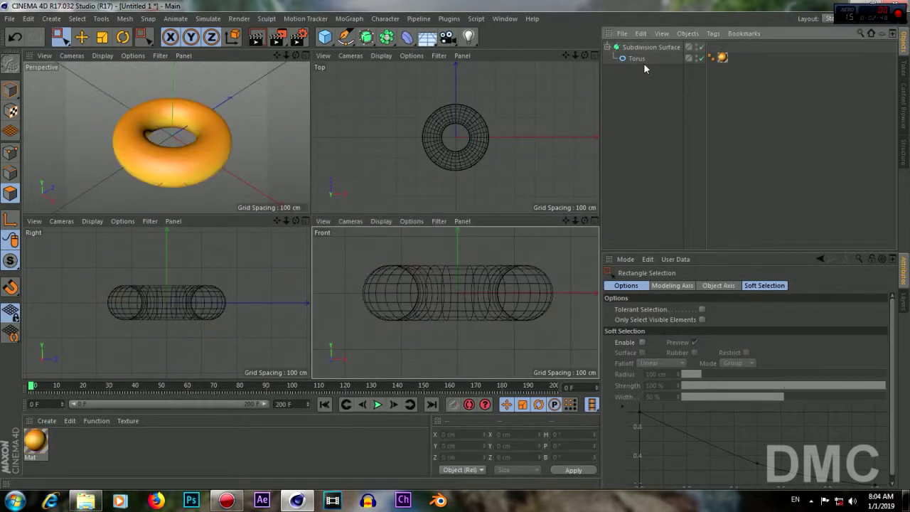
{"action": "key", "text": "ctrl+z"}
{"action": "key", "text": "ctrl+z"}
{"action": "key", "text": "F1"}
{"action": "left_click_drag", "start_coordinate": [593, 56], "coordinate": [311, 220]}
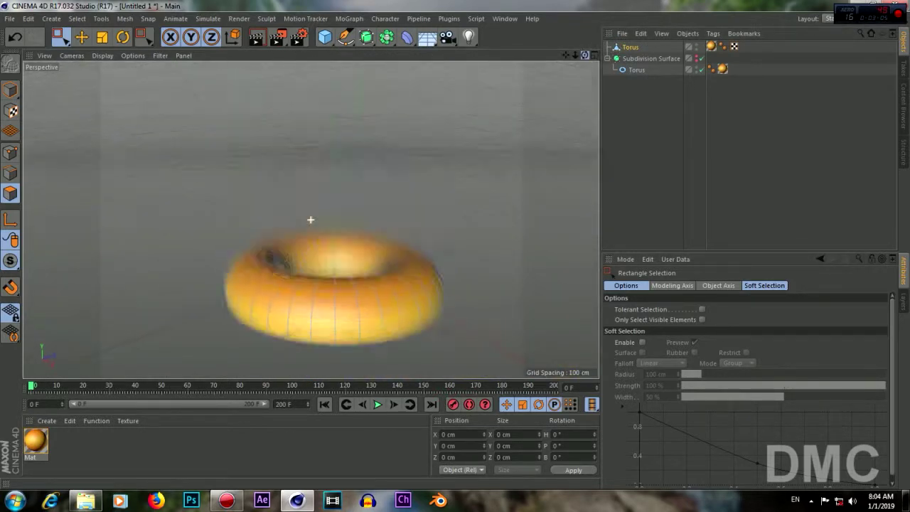
{"action": "scroll", "coordinate": [310, 219], "scroll_direction": "up", "scroll_amount": 5}
{"action": "left_click_drag", "start_coordinate": [61, 37], "coordinate": [86, 37]}
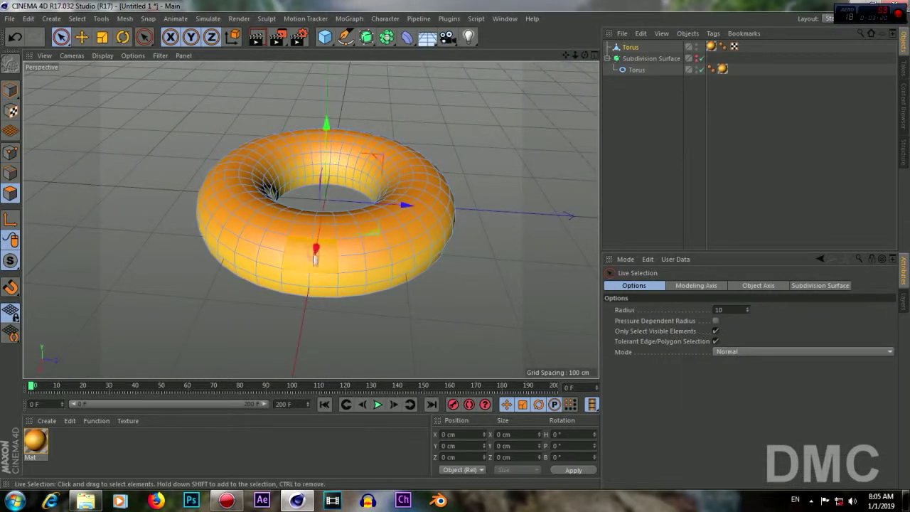
Step: Delete polygon patches around the sides of the copied torus
{"action": "key", "text": "Delete"}
{"action": "left_click_drag", "start_coordinate": [443, 290], "coordinate": [366, 264], "text": "alt"}
{"action": "left_click", "coordinate": [365, 263]}
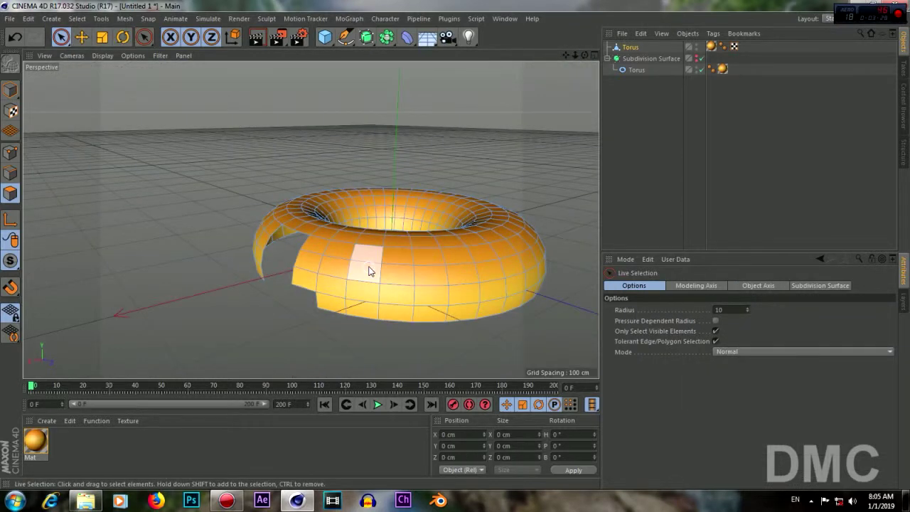
{"action": "key", "text": "Delete"}
{"action": "left_click", "coordinate": [445, 264]}
{"action": "key", "text": "Delete"}
{"action": "left_click_drag", "start_coordinate": [445, 320], "coordinate": [369, 320], "text": "alt"}
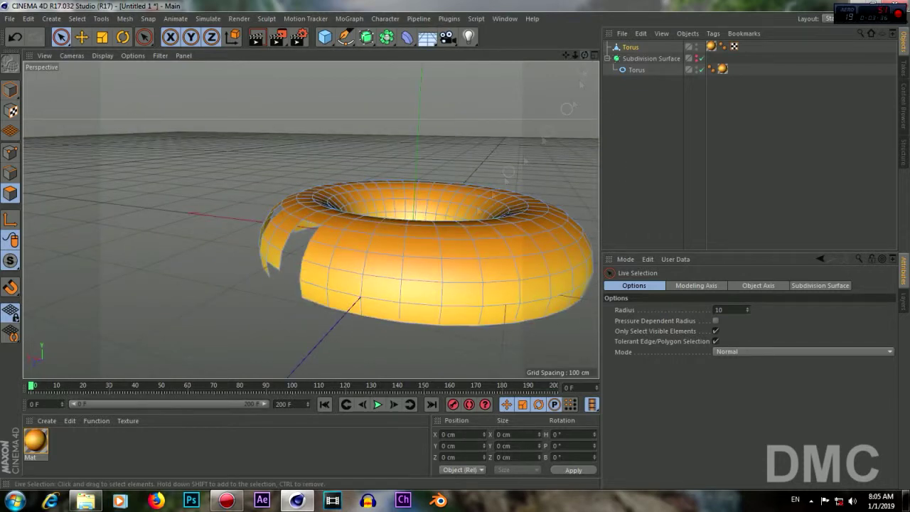
{"action": "left_click_drag", "start_coordinate": [584, 55], "coordinate": [540, 71]}
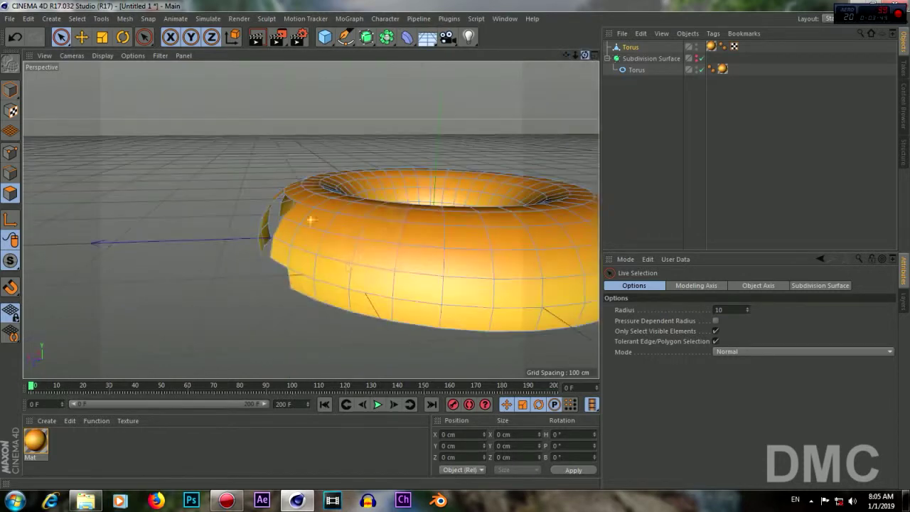
{"action": "key", "text": "Delete"}
{"action": "left_click", "coordinate": [524, 244]}
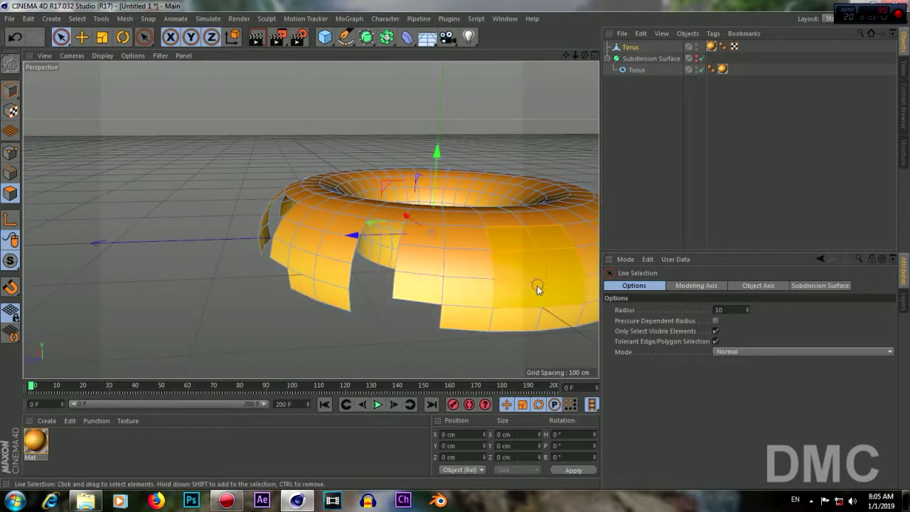
{"action": "key", "text": "Delete"}
Step: Delete uneven polygon columns down the lower half of the copied torus
{"action": "middle_click_drag", "start_coordinate": [574, 300], "coordinate": [426, 309], "text": "alt"}
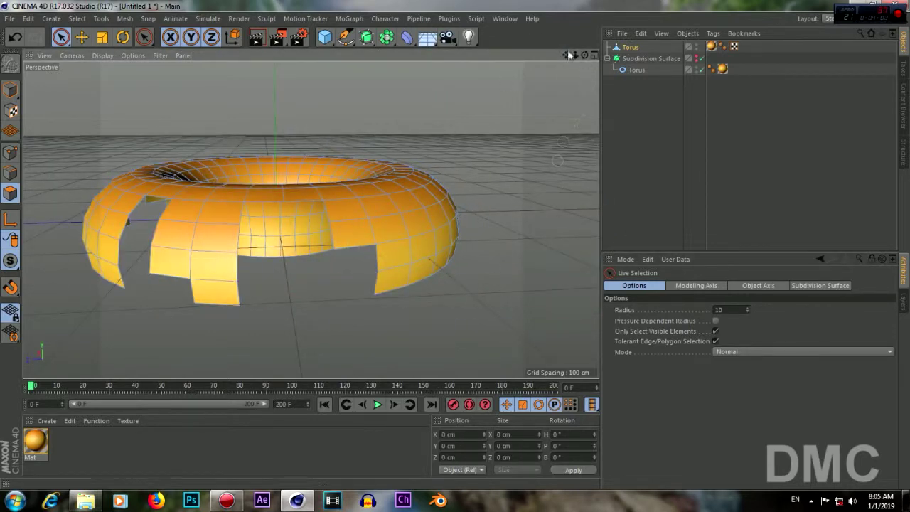
{"action": "left_click_drag", "start_coordinate": [569, 55], "coordinate": [311, 219]}
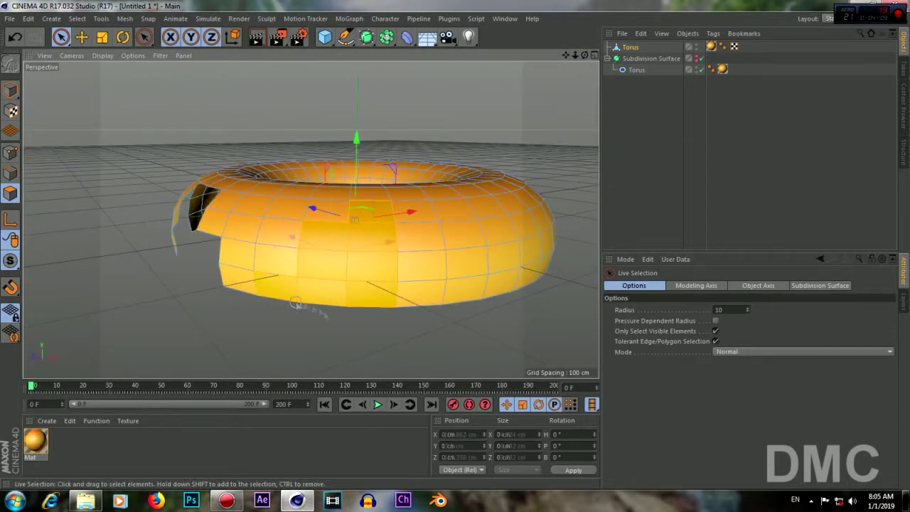
{"action": "left_click_drag", "start_coordinate": [296, 303], "coordinate": [339, 233], "text": "alt"}
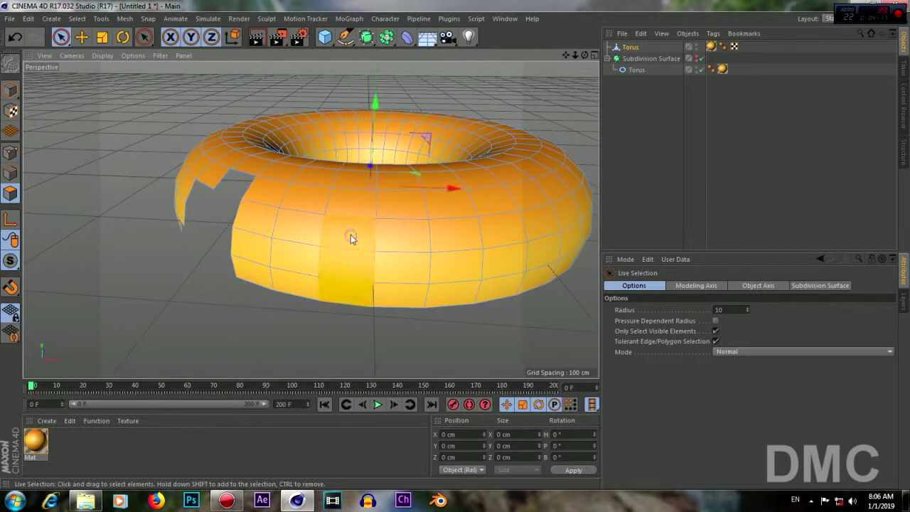
{"action": "key", "text": "Delete"}
{"action": "left_click_drag", "start_coordinate": [455, 222], "coordinate": [459, 286]}
{"action": "key", "text": "Delete"}
{"action": "left_click_drag", "start_coordinate": [455, 218], "coordinate": [314, 244], "text": "alt"}
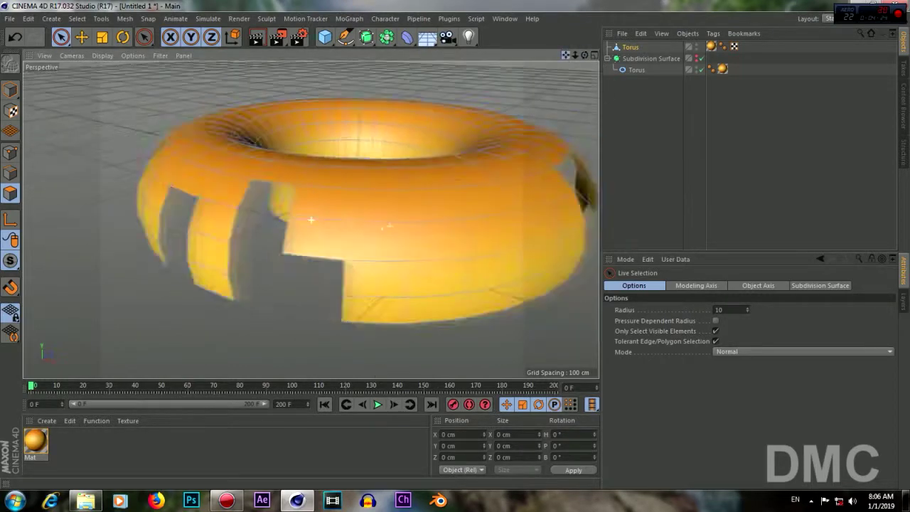
{"action": "left_click_drag", "start_coordinate": [414, 201], "coordinate": [426, 284]}
{"action": "key", "text": "Delete"}
{"action": "mouse_move", "coordinate": [579, 60]}
{"action": "left_mouse_down"}
{"action": "mouse_move", "coordinate": [310, 217]}
{"action": "mouse_move", "coordinate": [270, 110]}
{"action": "left_mouse_up"}
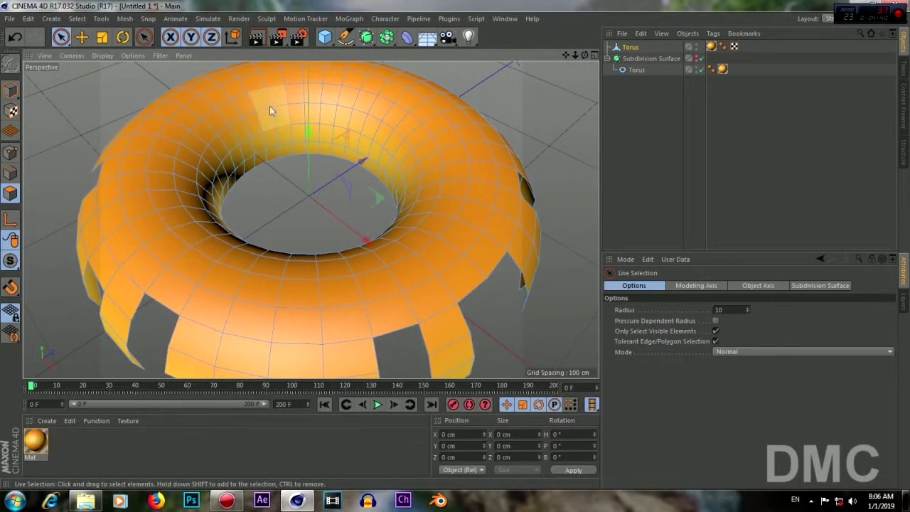
{"action": "key", "text": "Delete"}
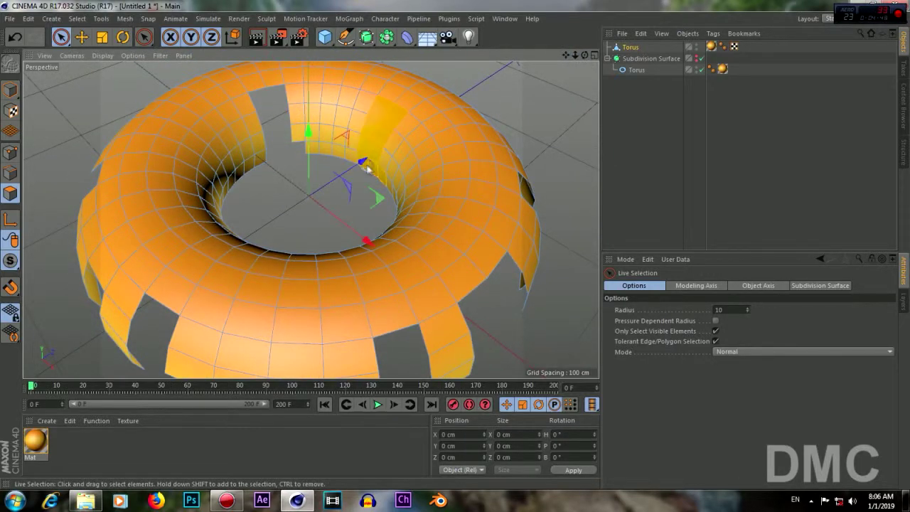
Step: Delete a final polygon patch, then select all the icing's points
{"action": "mouse_move", "coordinate": [373, 170]}
{"action": "left_mouse_down", "text": "alt"}
{"action": "mouse_move", "coordinate": [311, 220]}
{"action": "mouse_move", "coordinate": [308, 136]}
{"action": "left_mouse_up", "text": "alt"}
{"action": "key", "text": "Delete"}
{"action": "mouse_move", "coordinate": [339, 220]}
{"action": "left_mouse_down", "text": "alt"}
{"action": "mouse_move", "coordinate": [311, 220]}
{"action": "mouse_move", "coordinate": [327, 217]}
{"action": "left_mouse_up", "text": "alt"}
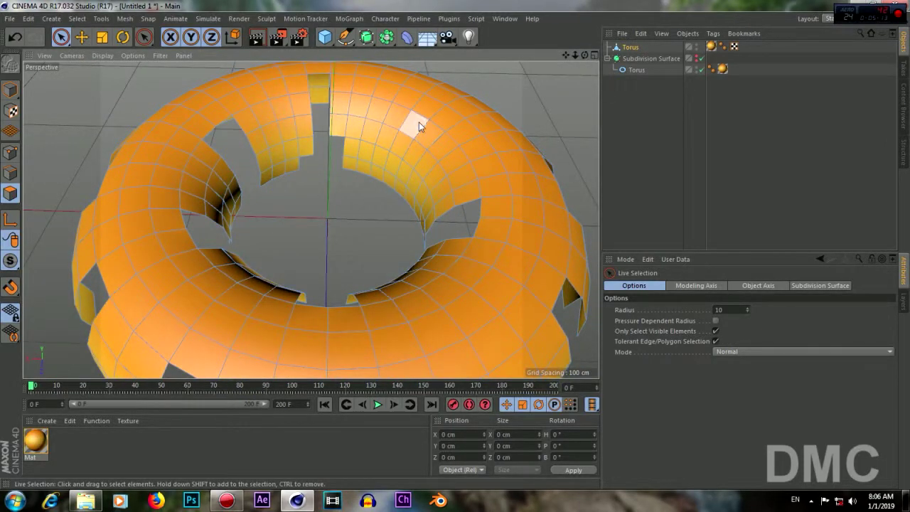
{"action": "left_click_drag", "start_coordinate": [584, 57], "coordinate": [299, 200]}
{"action": "left_click", "coordinate": [298, 201]}
{"action": "left_click_drag", "start_coordinate": [574, 54], "coordinate": [577, 62]}
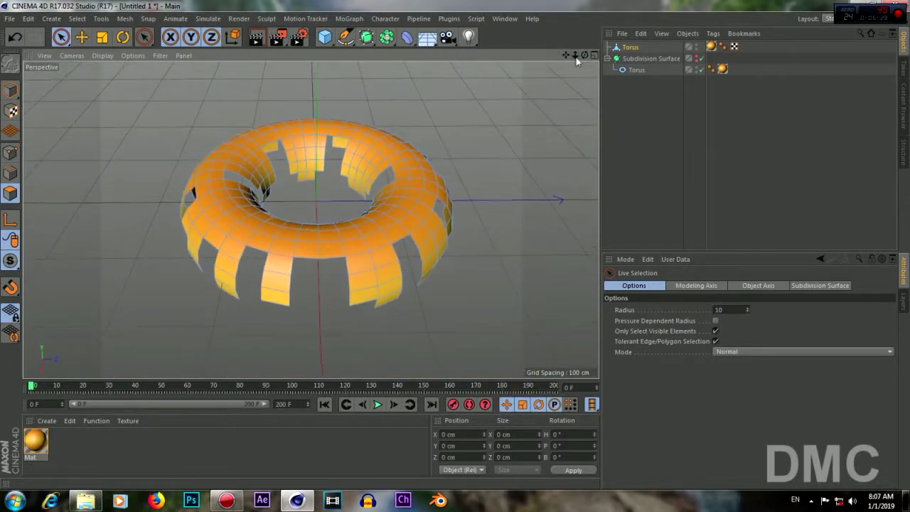
{"action": "left_click", "coordinate": [78, 19]}
{"action": "left_click", "coordinate": [92, 168]}
{"action": "right_click", "coordinate": [242, 183]}
Step: Remove loose points and extrude all icing polygons 4.5 cm thick
{"action": "left_click", "coordinate": [264, 472]}
{"action": "left_click", "coordinate": [11, 193]}
{"action": "left_click", "coordinate": [78, 19]}
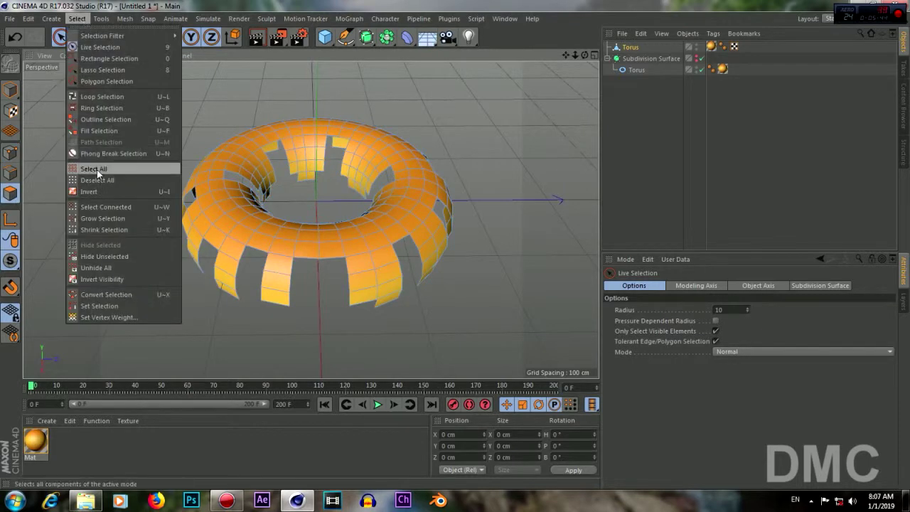
{"action": "left_click", "coordinate": [92, 168]}
{"action": "right_click", "coordinate": [236, 213]}
{"action": "left_click", "coordinate": [270, 239]}
{"action": "mouse_move", "coordinate": [498, 254]}
{"action": "left_mouse_down"}
{"action": "mouse_move", "coordinate": [512, 254]}
{"action": "mouse_move", "coordinate": [455, 234]}
{"action": "left_mouse_up"}
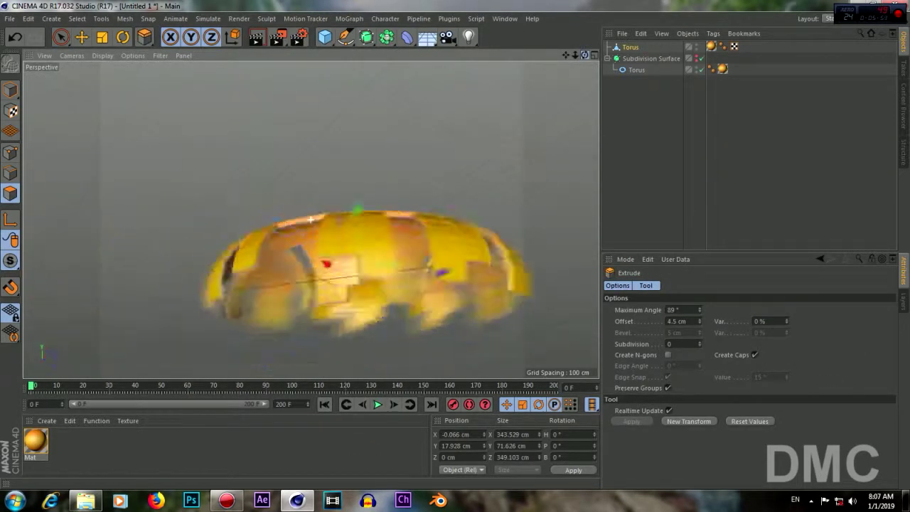
Step: Wrap the icing torus in a new Subdivision Surface, then deselect it
{"action": "left_click", "coordinate": [10, 89]}
{"action": "left_click", "coordinate": [366, 37], "text": "alt"}
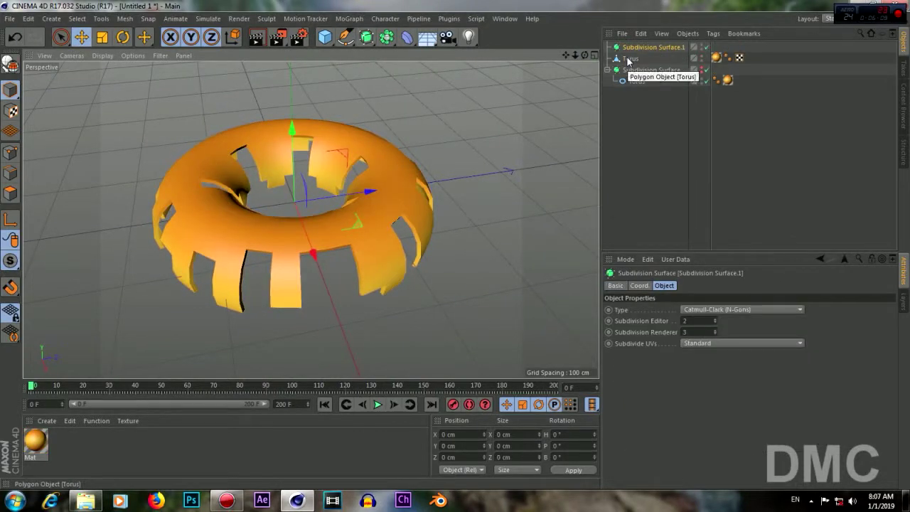
{"action": "left_click", "coordinate": [636, 58]}
{"action": "left_click_drag", "start_coordinate": [310, 220], "coordinate": [312, 177], "text": "alt"}
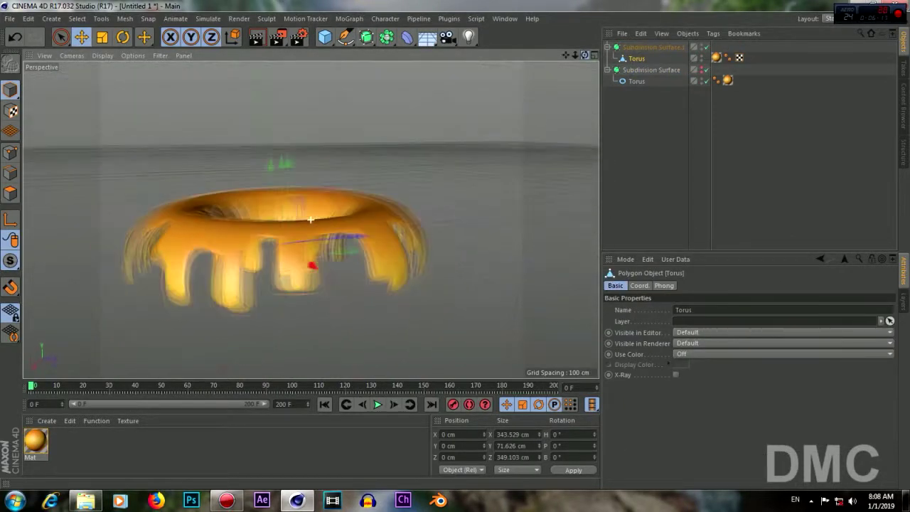
{"action": "key", "text": "e"}
{"action": "left_click", "coordinate": [60, 199]}
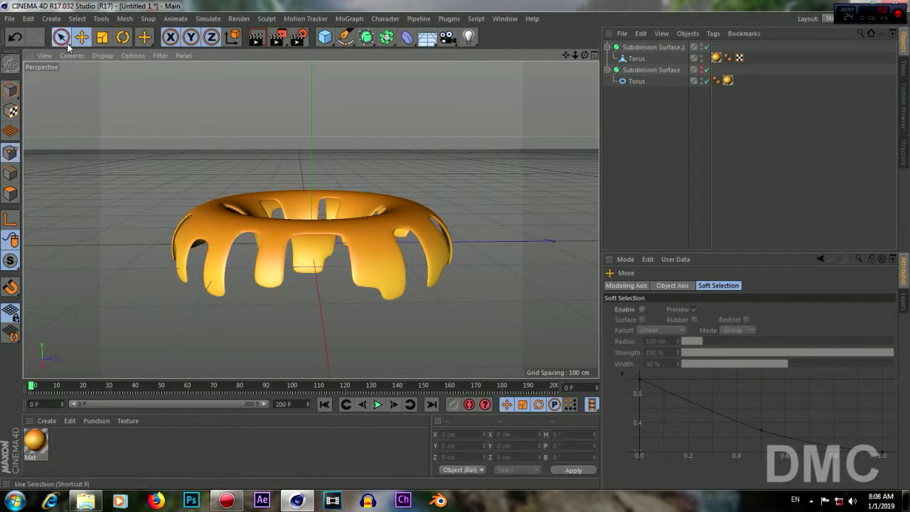
Step: Select the icing torus for point editing and shrink the first drip's tip
{"action": "left_click_drag", "start_coordinate": [69, 46], "coordinate": [92, 64]}
{"action": "left_click", "coordinate": [637, 58]}
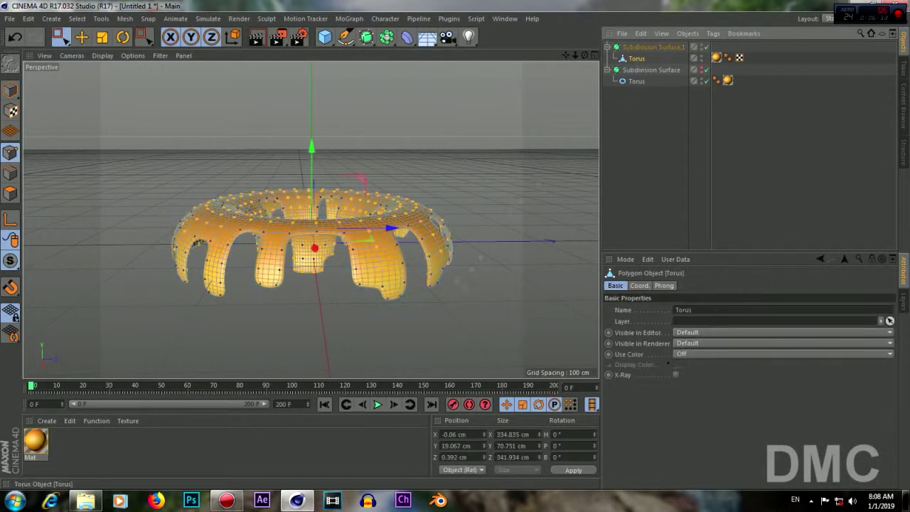
{"action": "left_click_drag", "start_coordinate": [313, 249], "coordinate": [253, 321], "text": "alt"}
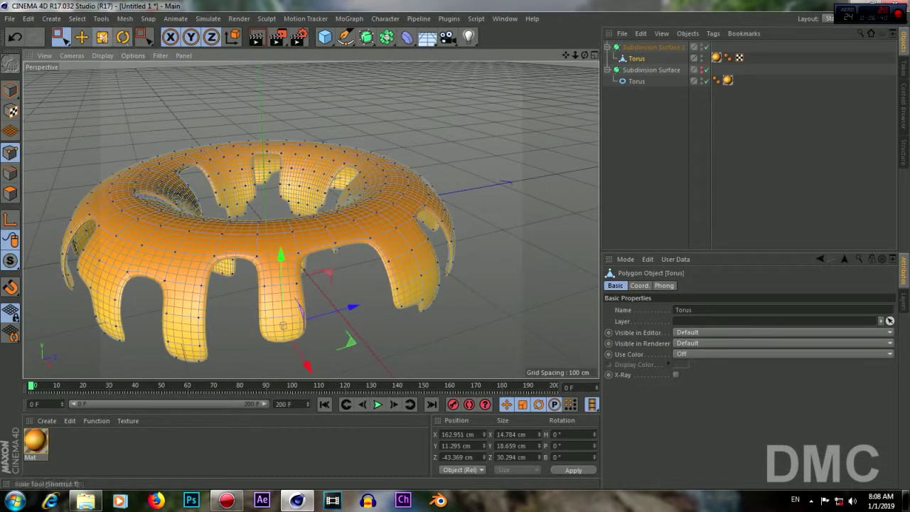
{"action": "key", "text": "t"}
{"action": "left_click_drag", "start_coordinate": [311, 217], "coordinate": [239, 231], "text": "alt"}
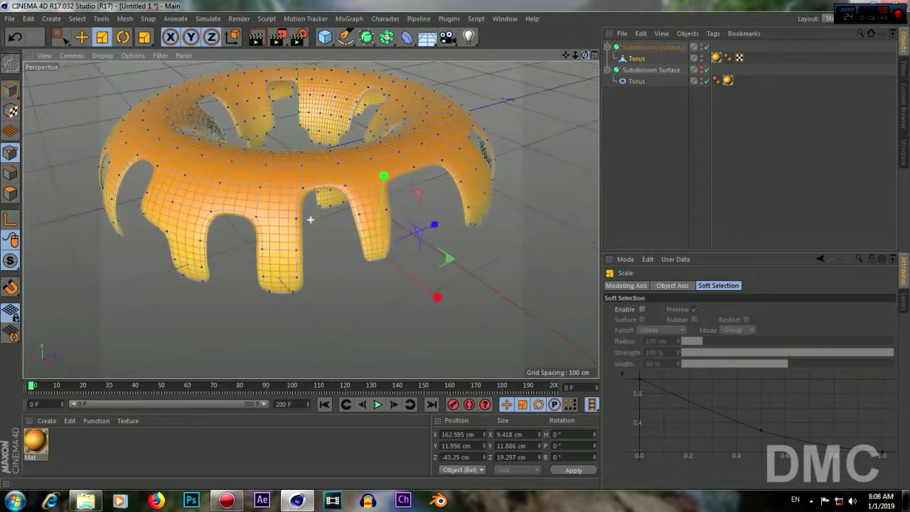
{"action": "key", "text": "0"}
{"action": "left_click", "coordinate": [101, 37]}
{"action": "left_click_drag", "start_coordinate": [313, 249], "coordinate": [279, 249]}
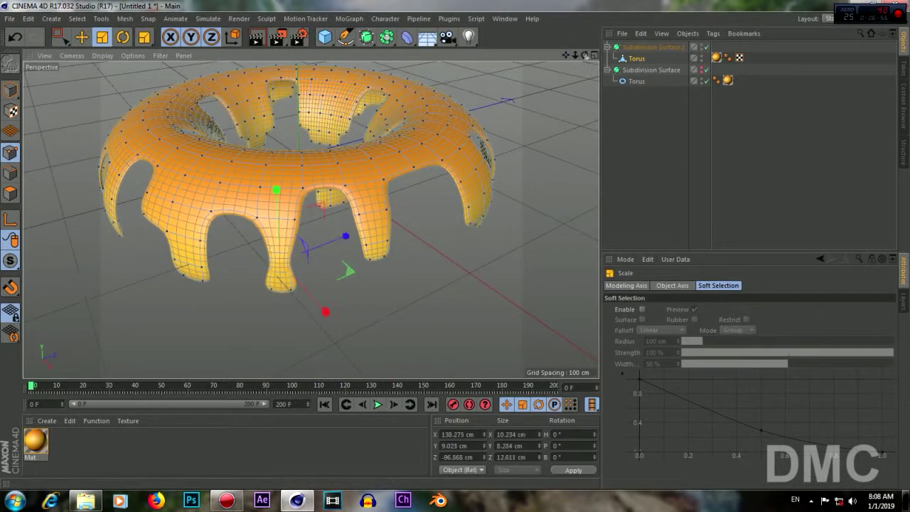
Step: Box-select two more drip ends and scale them down to about half
{"action": "left_click_drag", "start_coordinate": [584, 56], "coordinate": [177, 260]}
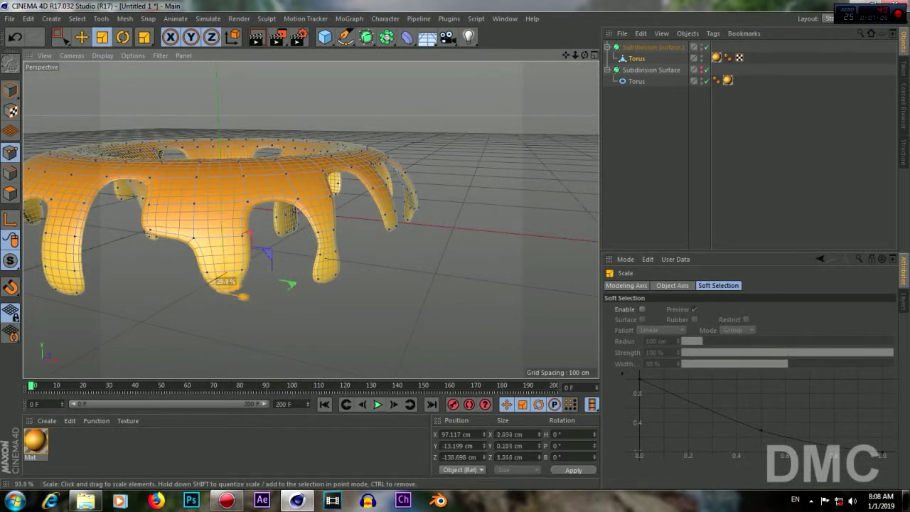
{"action": "left_click_drag", "start_coordinate": [572, 56], "coordinate": [422, 258]}
{"action": "key", "text": "0"}
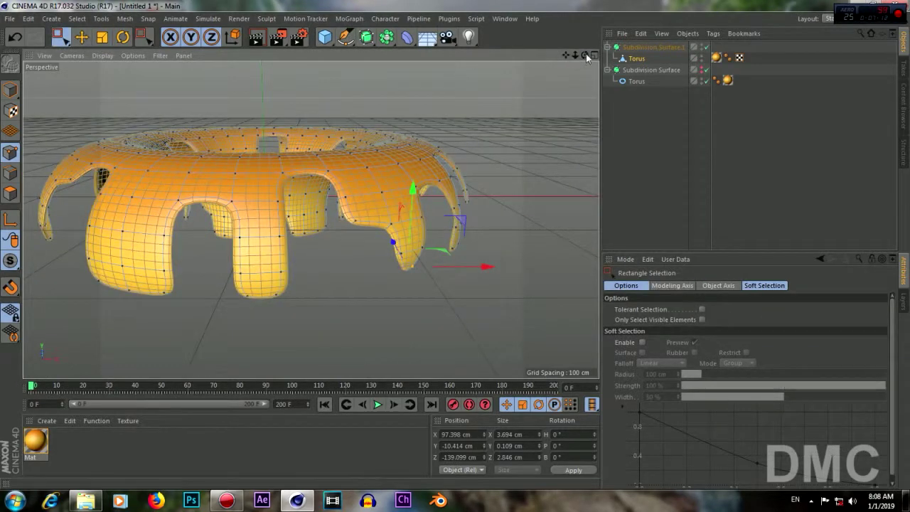
{"action": "left_click_drag", "start_coordinate": [222, 260], "coordinate": [315, 331]}
{"action": "key", "text": "t"}
{"action": "left_click_drag", "start_coordinate": [344, 281], "coordinate": [313, 284]}
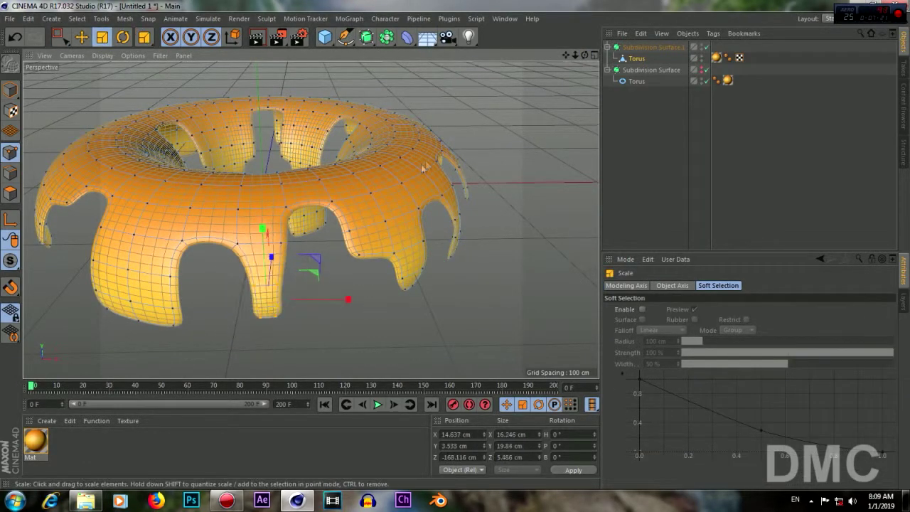
{"action": "left_click_drag", "start_coordinate": [584, 56], "coordinate": [427, 213]}
{"action": "left_click_drag", "start_coordinate": [584, 56], "coordinate": [200, 191]}
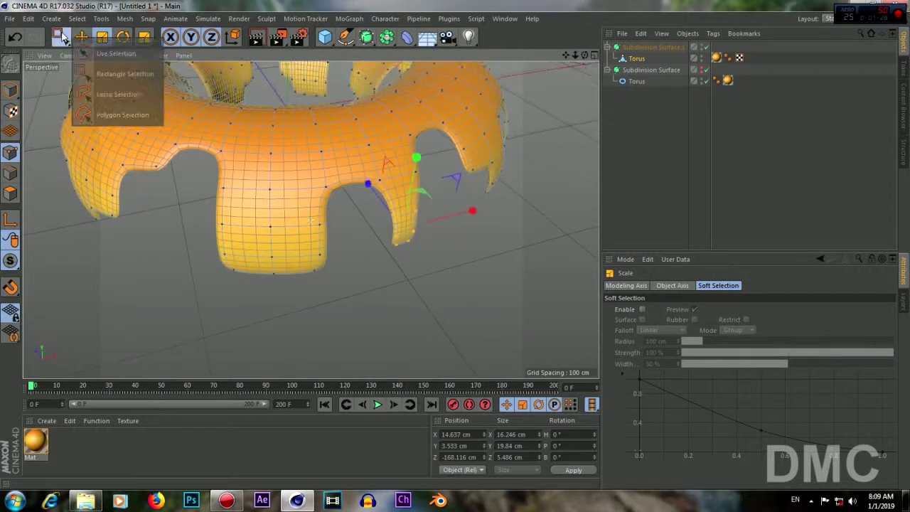
{"action": "left_click_drag", "start_coordinate": [292, 214], "coordinate": [288, 216]}
{"action": "key", "text": "0"}
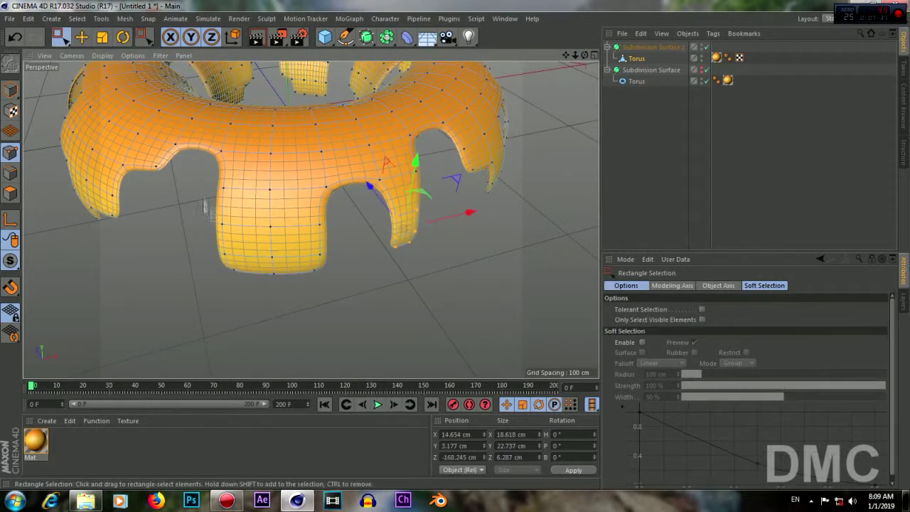
{"action": "key", "text": "t"}
{"action": "left_click_drag", "start_coordinate": [359, 262], "coordinate": [92, 238]}
Step: Shrink another drip tip to about 68% and rescale the middle drip's top points
{"action": "left_click_drag", "start_coordinate": [584, 56], "coordinate": [310, 220]}
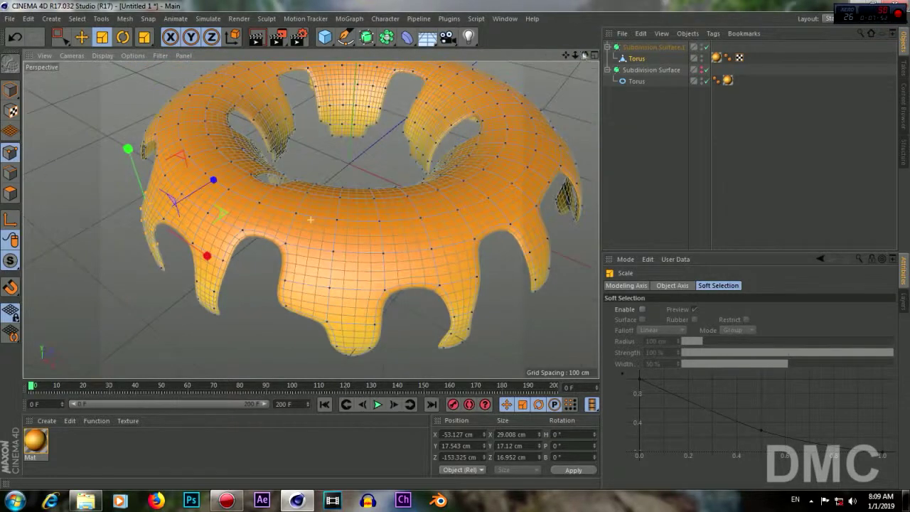
{"action": "left_click_drag", "start_coordinate": [311, 219], "coordinate": [311, 219], "text": "alt"}
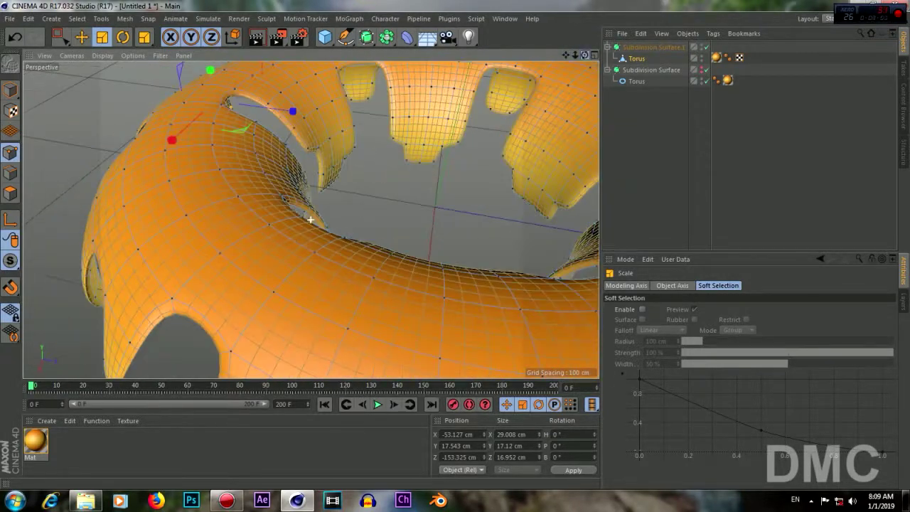
{"action": "key", "text": "space"}
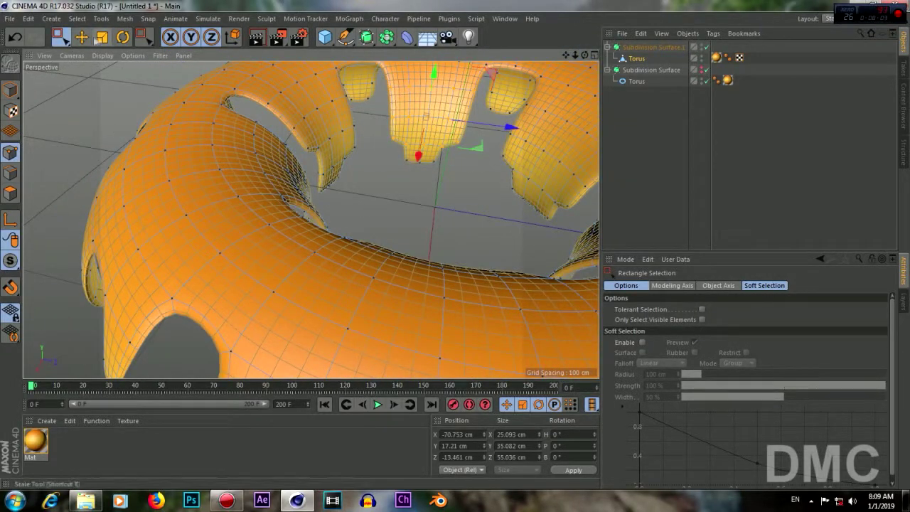
{"action": "key", "text": "space"}
{"action": "left_click_drag", "start_coordinate": [425, 115], "coordinate": [320, 121]}
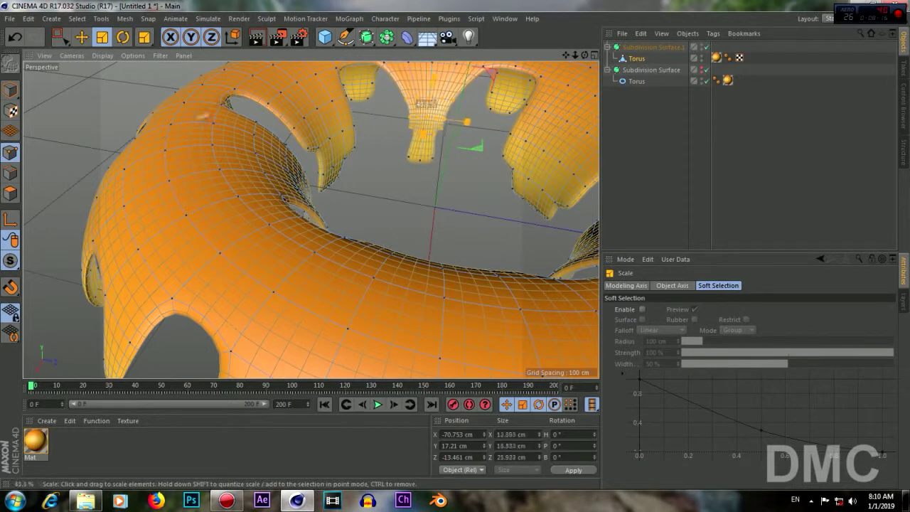
{"action": "left_click_drag", "start_coordinate": [311, 220], "coordinate": [311, 219], "text": "alt"}
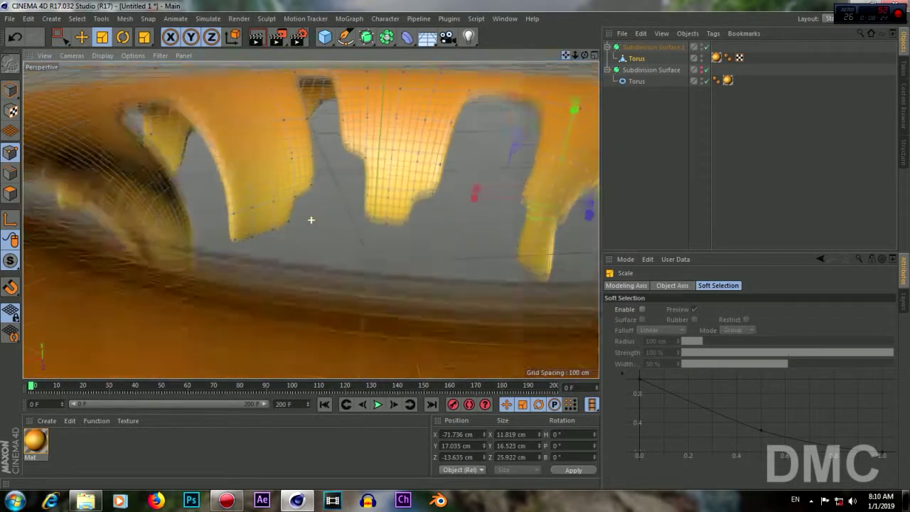
{"action": "key", "text": "space"}
{"action": "key", "text": "space"}
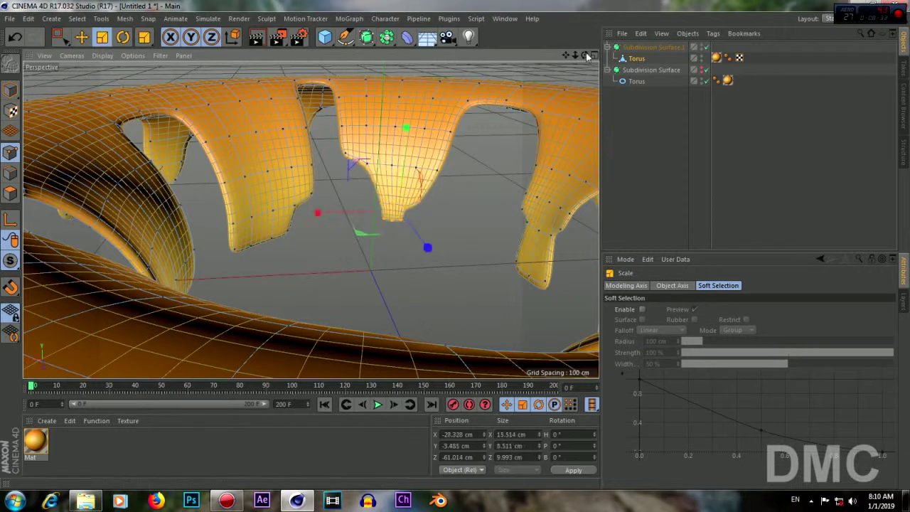
{"action": "scroll", "coordinate": [310, 220], "scroll_direction": "up", "scroll_amount": 3}
{"action": "scroll", "coordinate": [311, 220], "scroll_direction": "down", "scroll_amount": 3}
{"action": "key", "text": "space"}
{"action": "left_click_drag", "start_coordinate": [315, 106], "coordinate": [488, 168]}
{"action": "key", "text": "space"}
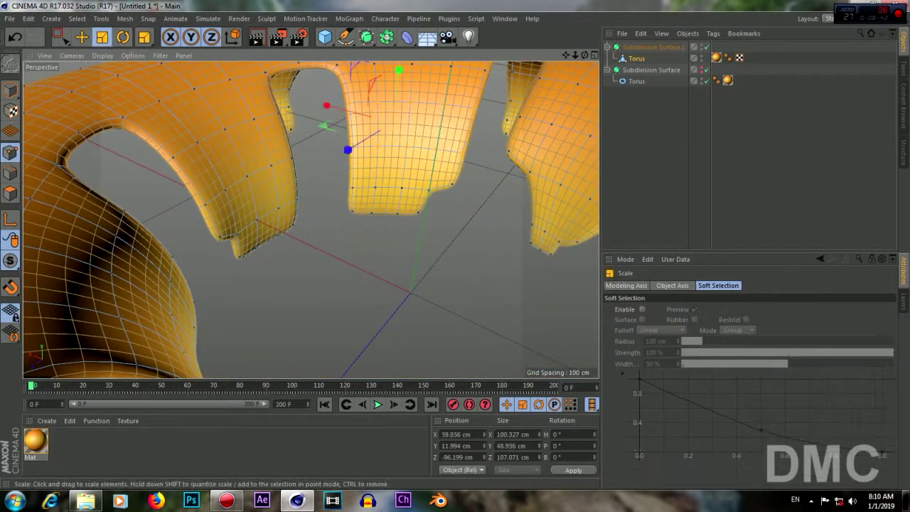
{"action": "left_click_drag", "start_coordinate": [259, 130], "coordinate": [329, 194]}
{"action": "key", "text": "space"}
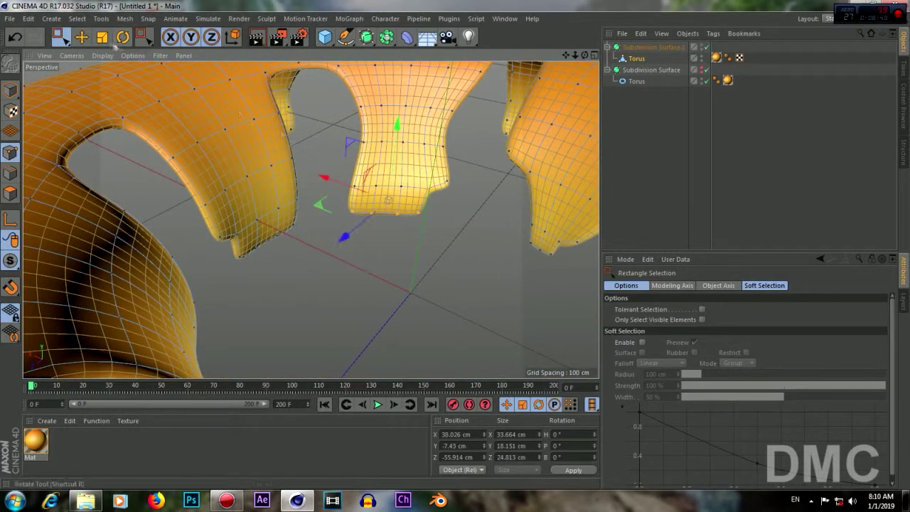
{"action": "key", "text": "space"}
{"action": "mouse_move", "coordinate": [240, 114]}
{"action": "left_mouse_down"}
{"action": "mouse_move", "coordinate": [258, 211]}
{"action": "mouse_move", "coordinate": [311, 218]}
{"action": "left_mouse_up"}
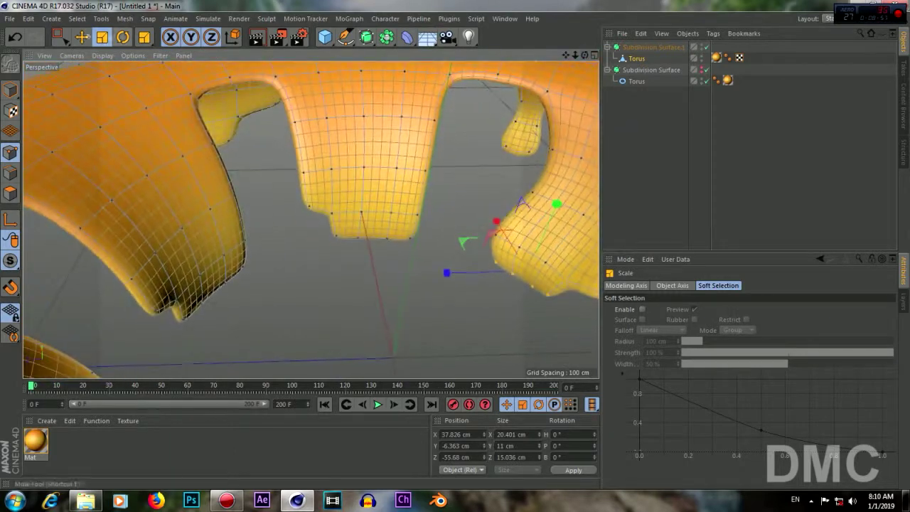
Step: Reshape one more drip's points and show the plain donut base again
{"action": "left_click_drag", "start_coordinate": [61, 37], "coordinate": [122, 75]}
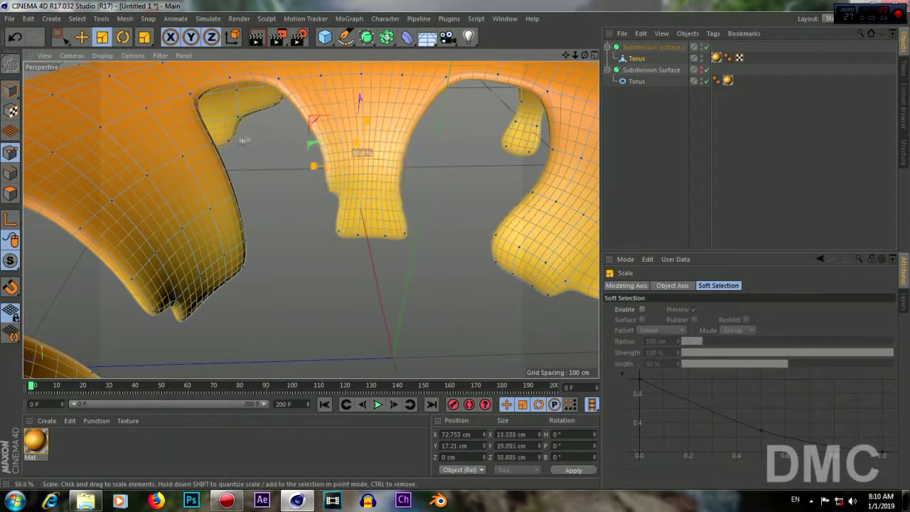
{"action": "left_click_drag", "start_coordinate": [487, 213], "coordinate": [511, 171], "text": "alt"}
{"action": "key", "text": "space"}
{"action": "mouse_move", "coordinate": [230, 207]}
{"action": "left_mouse_down"}
{"action": "mouse_move", "coordinate": [180, 197]}
{"action": "mouse_move", "coordinate": [310, 215]}
{"action": "left_mouse_up"}
{"action": "key", "text": "space"}
{"action": "key", "text": "space"}
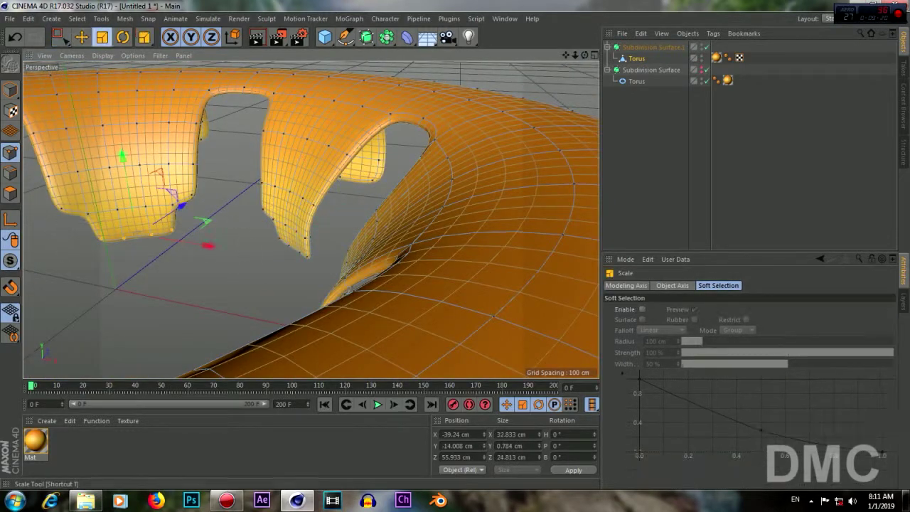
{"action": "left_click_drag", "start_coordinate": [206, 220], "coordinate": [311, 220], "text": "alt"}
{"action": "scroll", "coordinate": [311, 220], "scroll_direction": "down", "scroll_amount": 3}
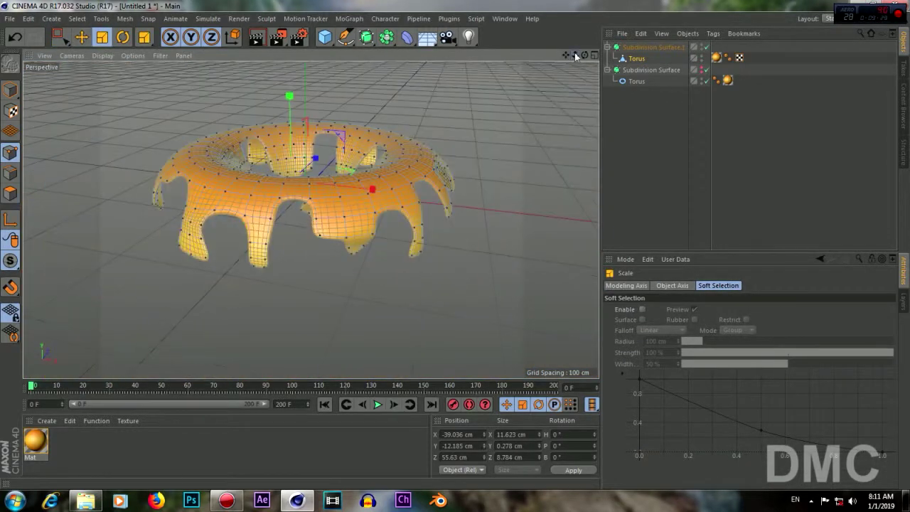
{"action": "left_click", "coordinate": [703, 70]}
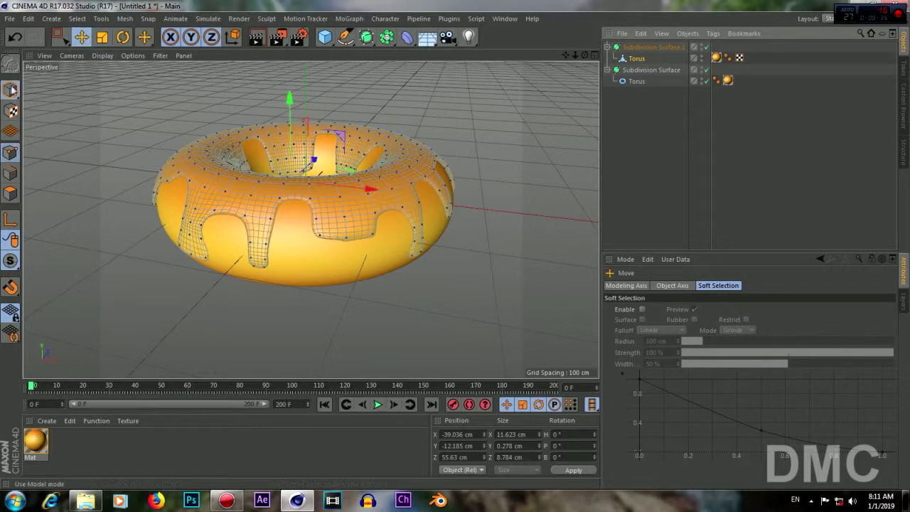
Step: Create a new material, Mat.1, and give it a dark chocolate-brown colour
{"action": "left_click", "coordinate": [12, 89]}
{"action": "left_click_drag", "start_coordinate": [298, 213], "coordinate": [327, 185], "text": "alt"}
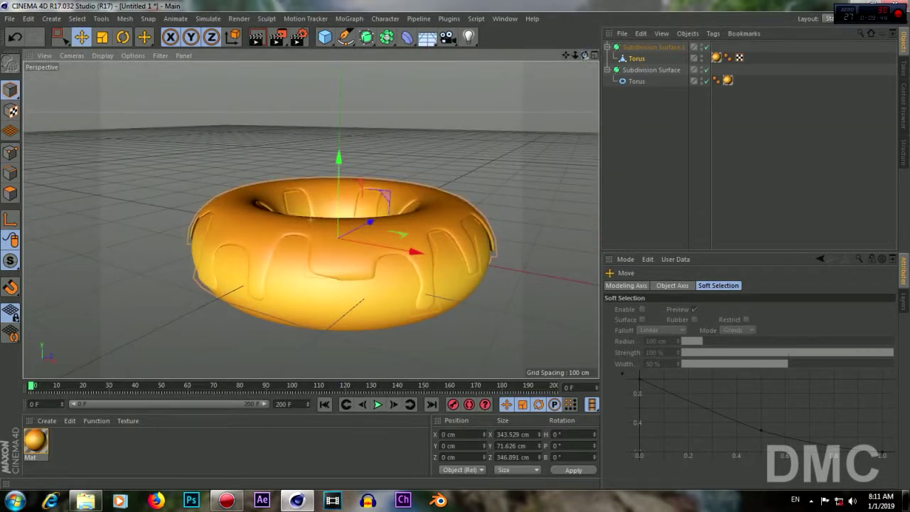
{"action": "left_click", "coordinate": [46, 420]}
{"action": "left_click", "coordinate": [68, 320]}
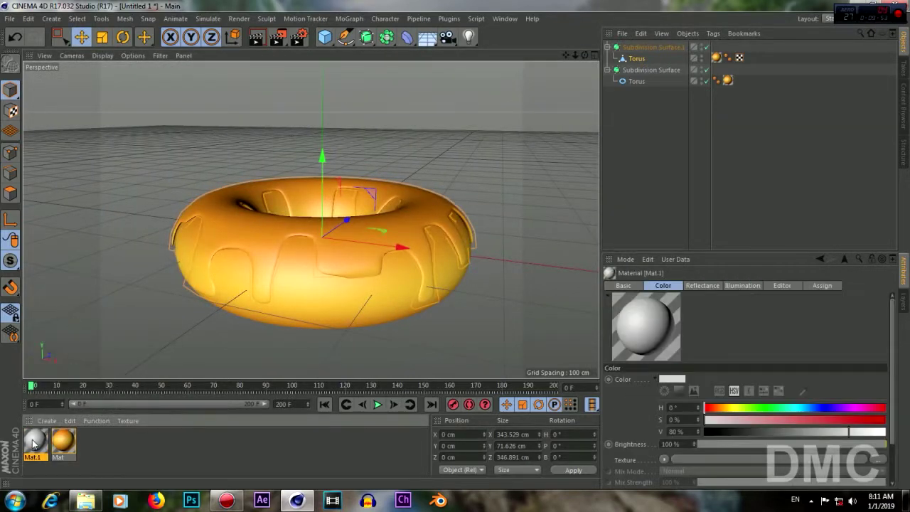
{"action": "double_click", "coordinate": [32, 441]}
{"action": "left_click_drag", "start_coordinate": [470, 158], "coordinate": [462, 172]}
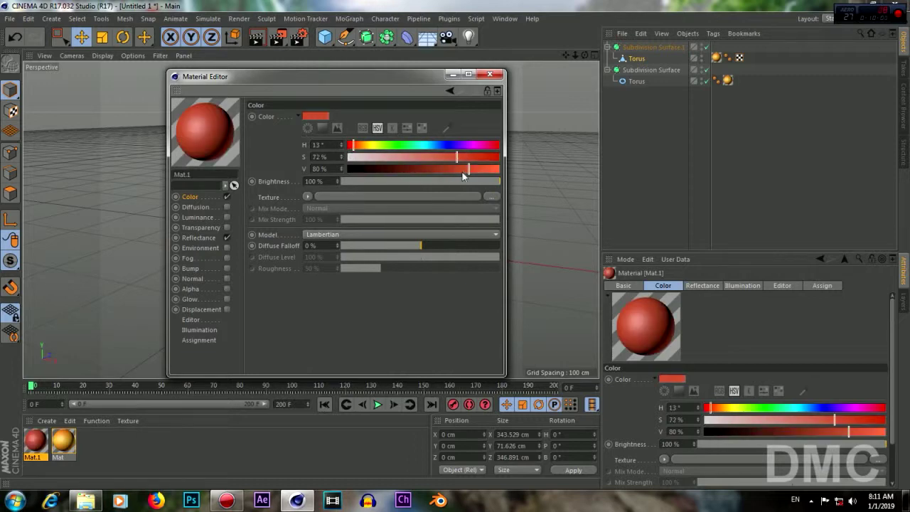
Step: Apply Mat.1 to the icing torus and render a preview of the view
{"action": "left_click", "coordinate": [489, 74]}
{"action": "mouse_move", "coordinate": [33, 440]}
{"action": "left_mouse_down"}
{"action": "mouse_move", "coordinate": [233, 226]}
{"action": "mouse_move", "coordinate": [299, 213]}
{"action": "left_mouse_up"}
{"action": "left_click", "coordinate": [258, 38]}
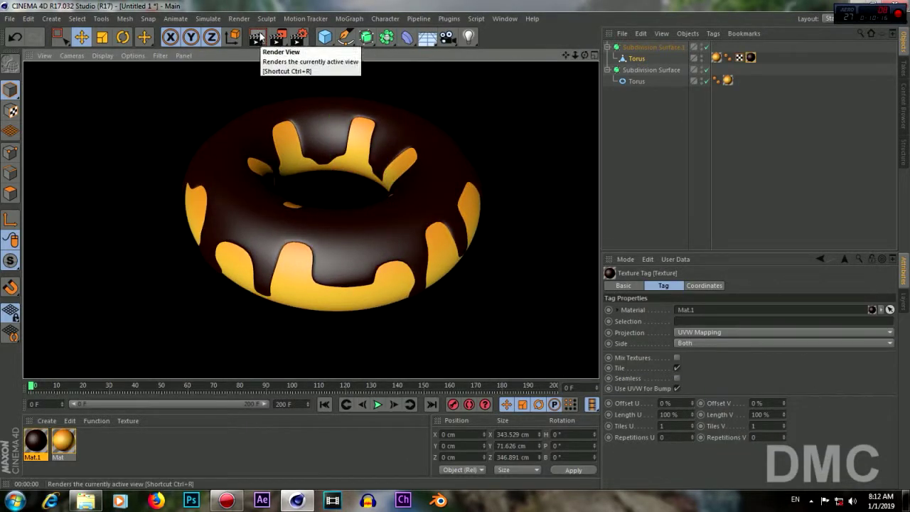
{"action": "left_click_drag", "start_coordinate": [584, 54], "coordinate": [559, 45]}
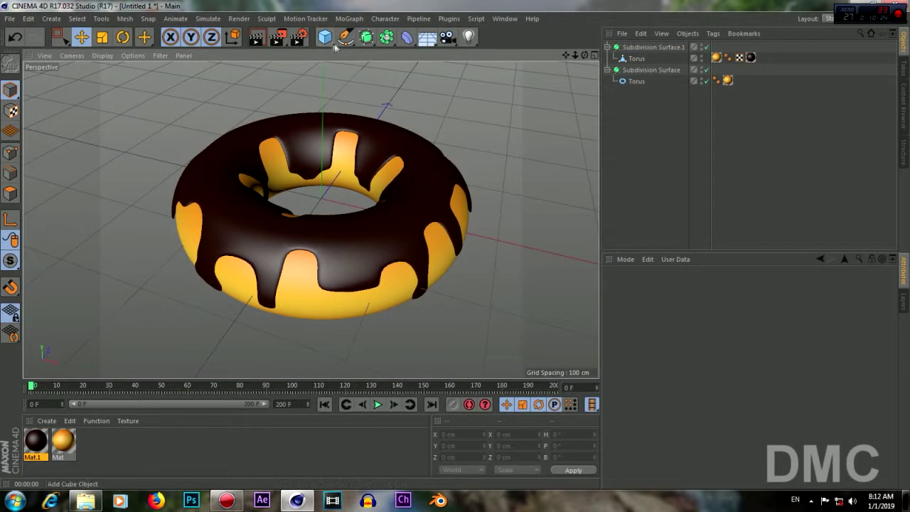
Step: Add a Capsule object and set its height to 10 cm
{"action": "left_click", "coordinate": [324, 37]}
{"action": "left_click", "coordinate": [462, 53]}
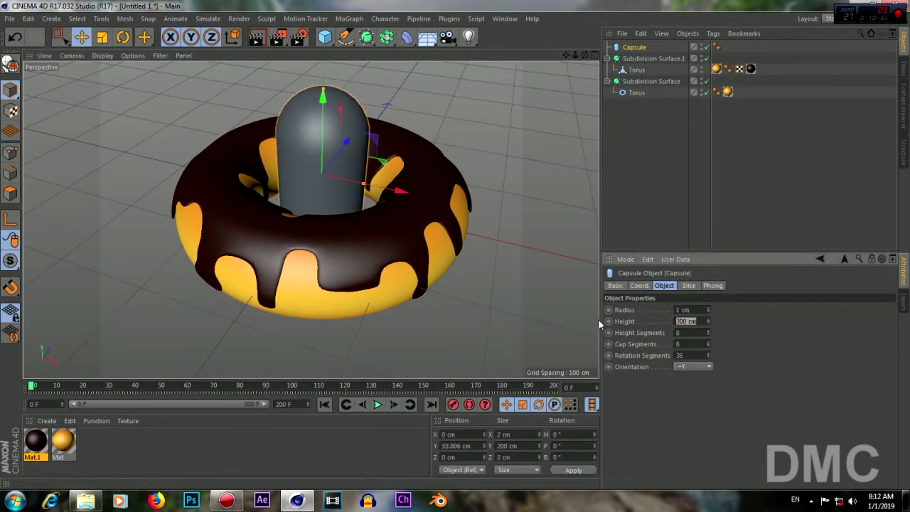
{"action": "type", "text": "10"}
{"action": "key", "text": "Return"}
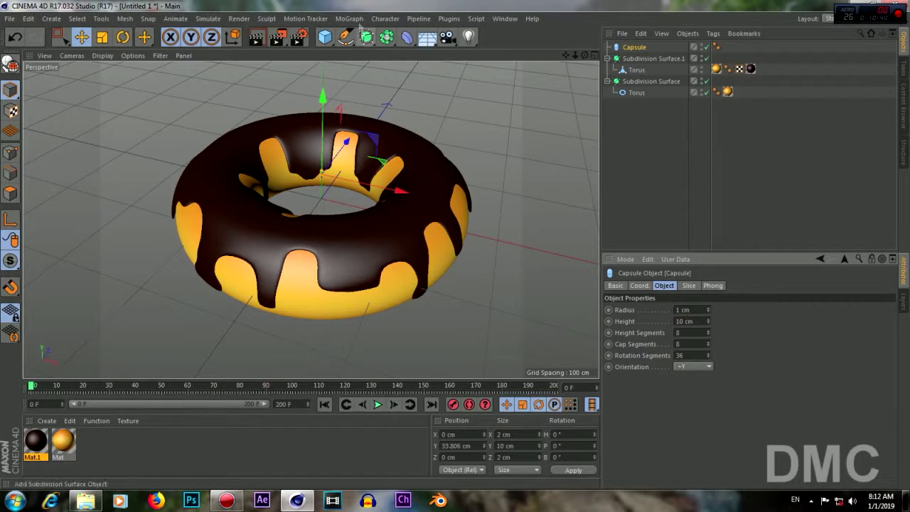
Step: Wrap the capsule in a Cloner and set the Cloner's Mode to Object
{"action": "left_click_drag", "start_coordinate": [361, 32], "coordinate": [365, 87], "text": "alt"}
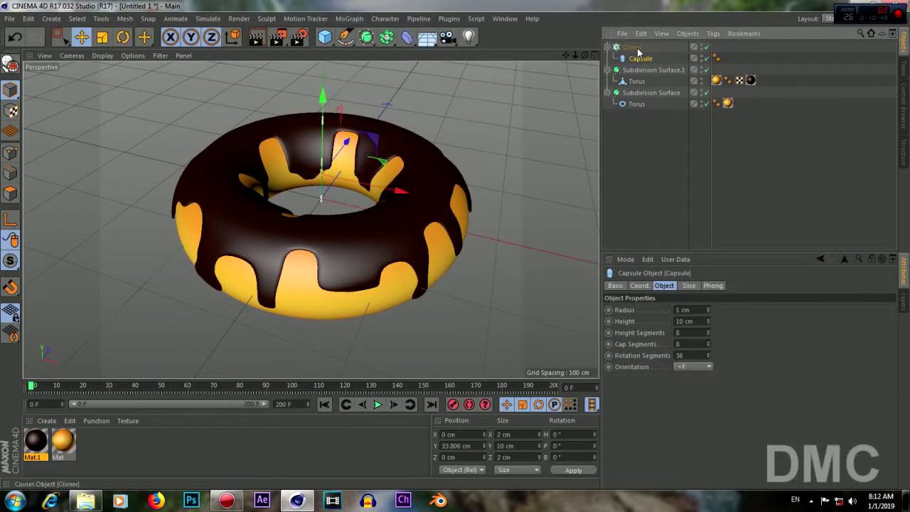
{"action": "left_click", "coordinate": [632, 48]}
{"action": "left_click", "coordinate": [686, 310]}
{"action": "left_click", "coordinate": [661, 321]}
{"action": "mouse_move", "coordinate": [640, 58]}
{"action": "left_mouse_down"}
{"action": "mouse_move", "coordinate": [669, 107]}
{"action": "mouse_move", "coordinate": [712, 274]}
{"action": "left_mouse_up"}
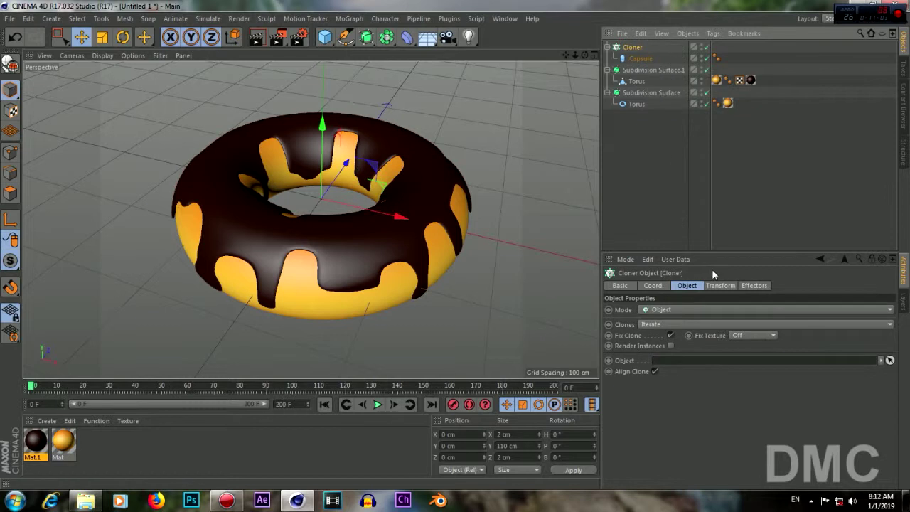
Step: Add a MoGraph Random effector and set Torus as the Cloner's Object
{"action": "left_click", "coordinate": [362, 20]}
{"action": "left_click", "coordinate": [440, 103]}
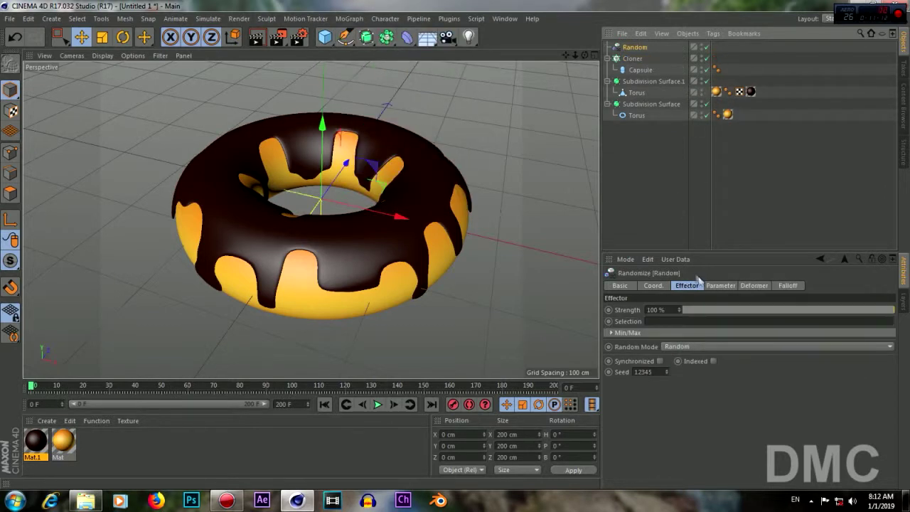
{"action": "left_click", "coordinate": [682, 348]}
{"action": "left_click", "coordinate": [625, 402]}
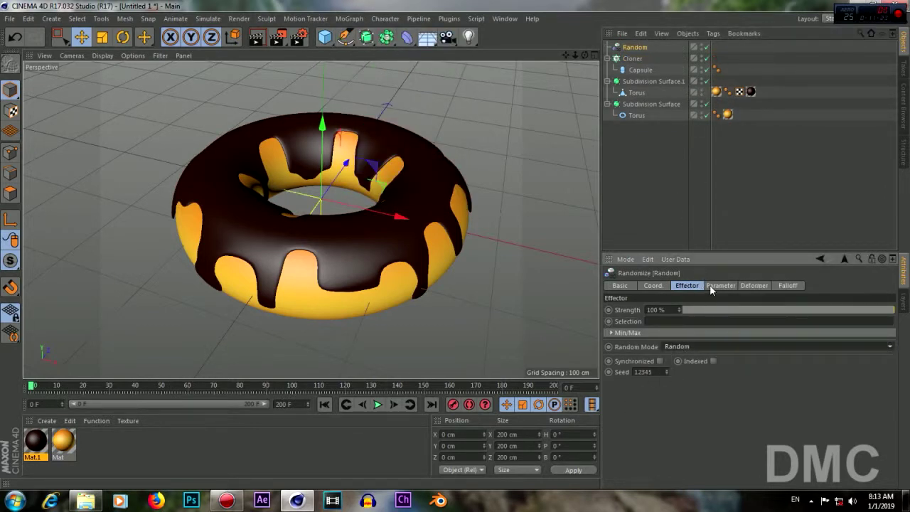
{"action": "left_click", "coordinate": [629, 60]}
{"action": "left_click_drag", "start_coordinate": [636, 115], "coordinate": [700, 360]}
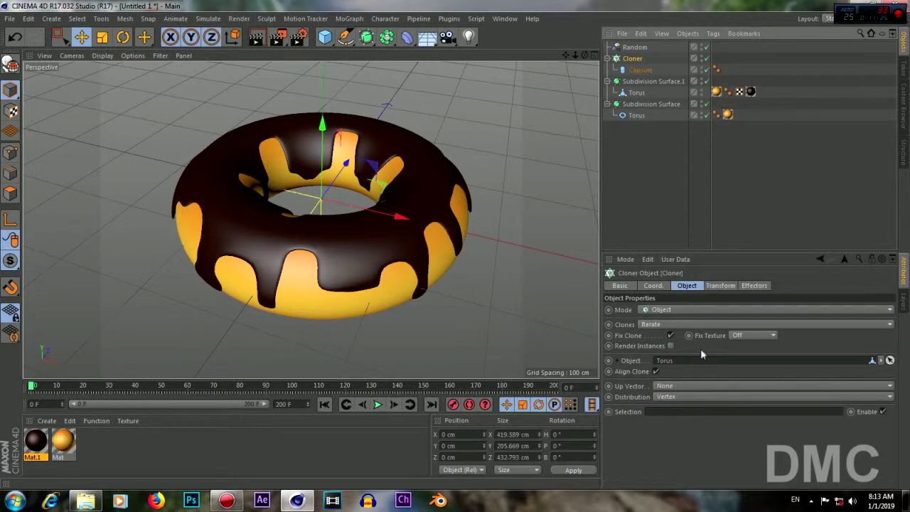
Step: Set the Cloner's Distribution to Surface with Count 500
{"action": "left_click", "coordinate": [668, 396]}
{"action": "left_click", "coordinate": [669, 442]}
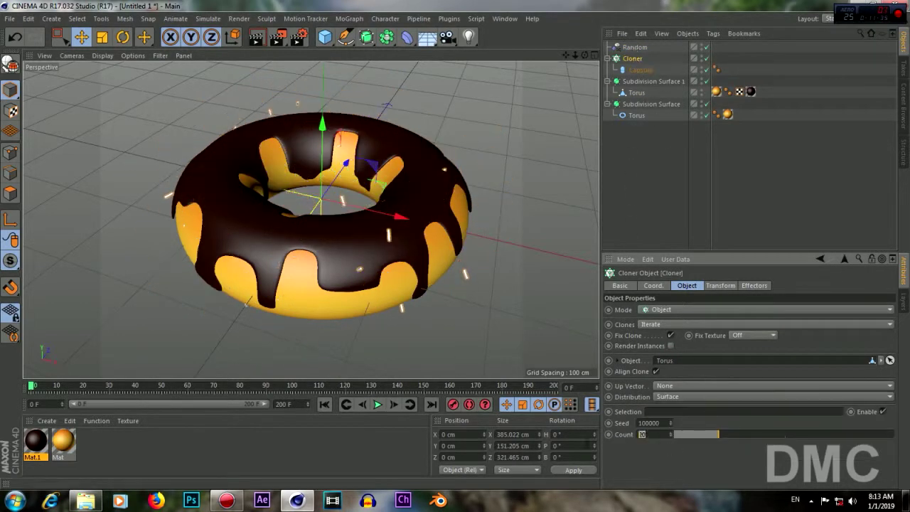
{"action": "key", "text": "Return"}
Step: In the Random effector, turn off Position, turn on Rotation, and set Color Mode to On
{"action": "left_click", "coordinate": [634, 47]}
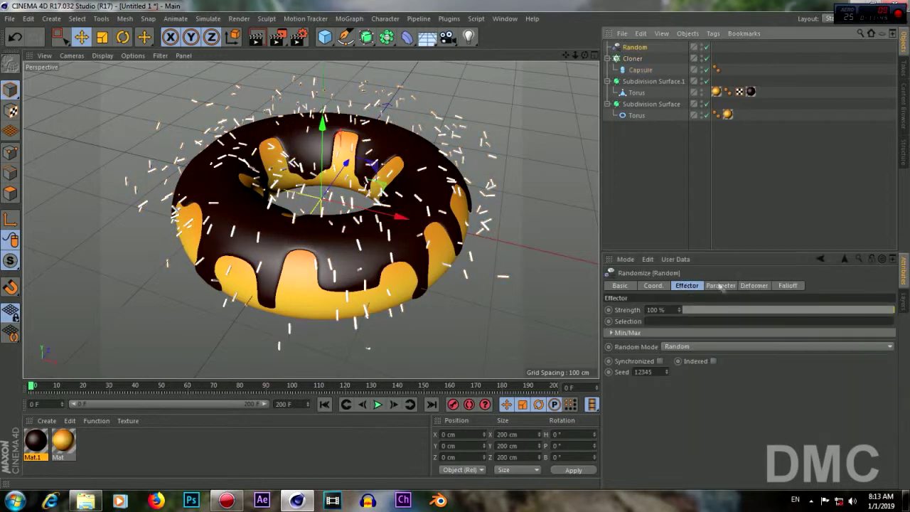
{"action": "left_click", "coordinate": [650, 331]}
{"action": "left_click", "coordinate": [752, 330]}
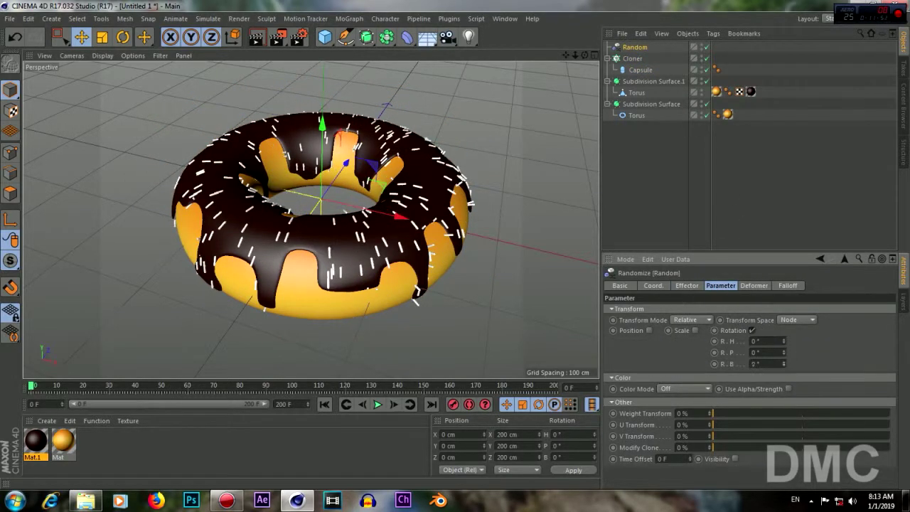
{"action": "left_click", "coordinate": [705, 389]}
{"action": "left_click", "coordinate": [683, 401]}
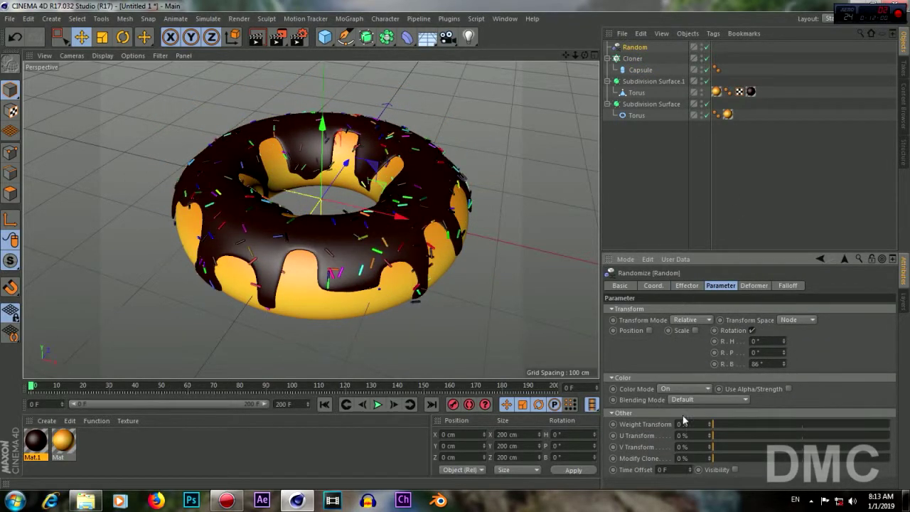
{"action": "mouse_move", "coordinate": [320, 214]}
{"action": "left_mouse_down", "text": "alt"}
{"action": "mouse_move", "coordinate": [310, 220]}
{"action": "mouse_move", "coordinate": [308, 209]}
{"action": "mouse_move", "coordinate": [311, 219]}
{"action": "left_mouse_up", "text": "alt"}
{"action": "left_click", "coordinate": [649, 165]}
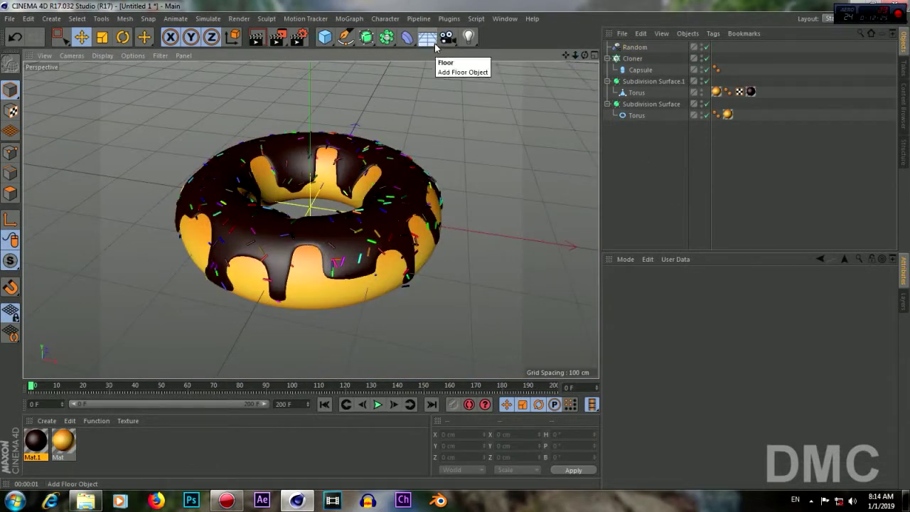
Step: Group all objects under a new null named 'Donut'
{"action": "key", "text": "ctrl+a"}
{"action": "key", "text": "alt+g"}
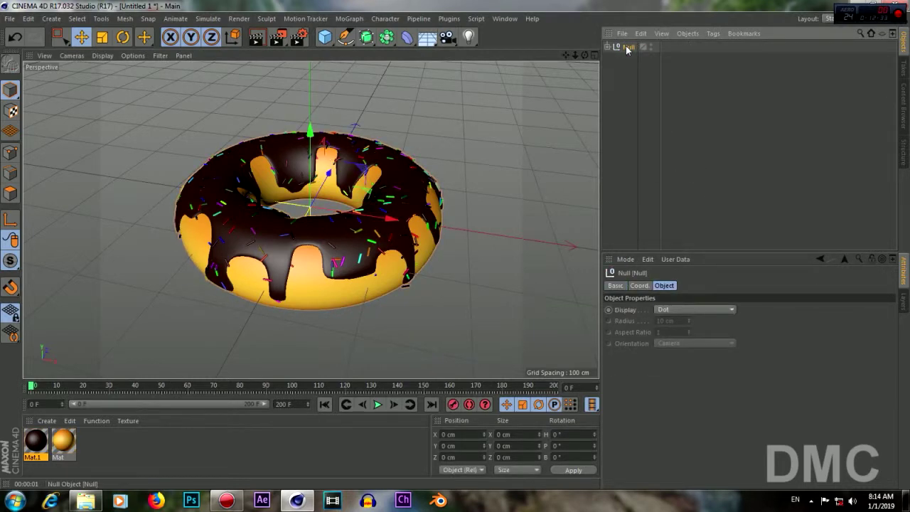
{"action": "double_click", "coordinate": [628, 47]}
{"action": "type", "text": "Donut"}
{"action": "key", "text": "Return"}
Step: Add a Floor and a Physical Sky with the month set to May
{"action": "left_click", "coordinate": [427, 37]}
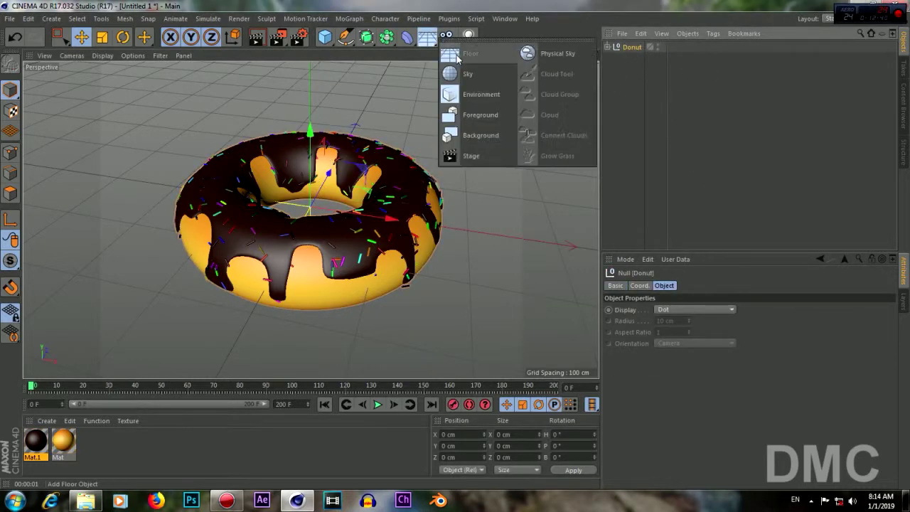
{"action": "left_click", "coordinate": [457, 55]}
{"action": "left_click", "coordinate": [426, 37]}
{"action": "left_click", "coordinate": [547, 56]}
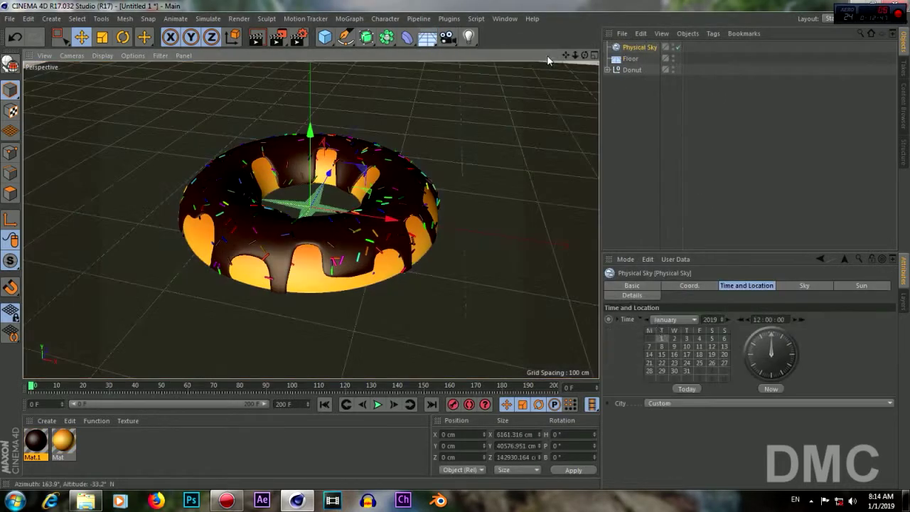
{"action": "left_click", "coordinate": [672, 319]}
{"action": "left_click", "coordinate": [661, 377]}
Step: Raise the Donut group to Y 50.424 cm above the floor
{"action": "key", "text": "F5"}
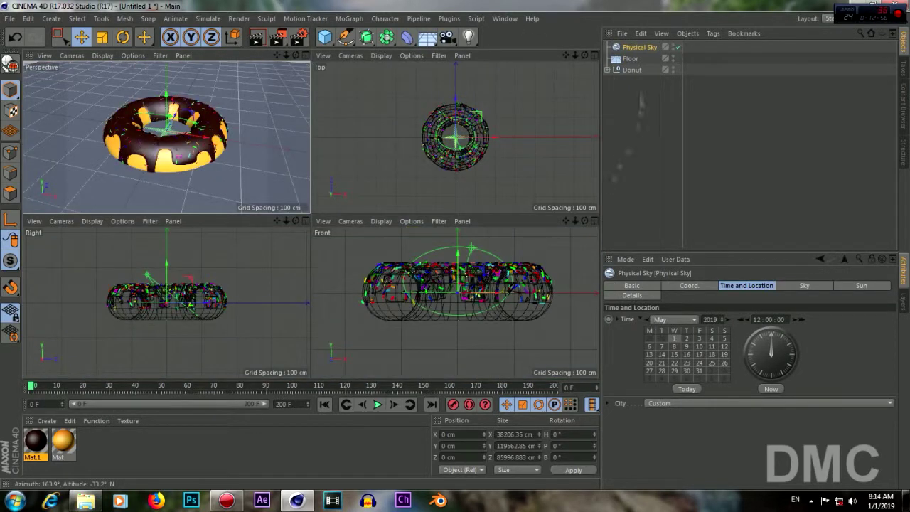
{"action": "left_click", "coordinate": [632, 69]}
{"action": "left_click_drag", "start_coordinate": [458, 273], "coordinate": [459, 245]}
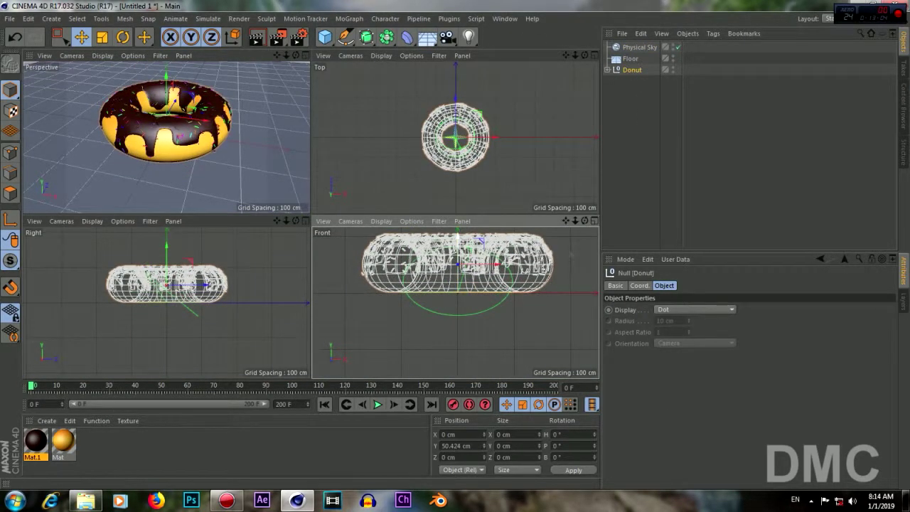
{"action": "key", "text": "F1"}
{"action": "left_click_drag", "start_coordinate": [313, 213], "coordinate": [313, 185], "text": "alt"}
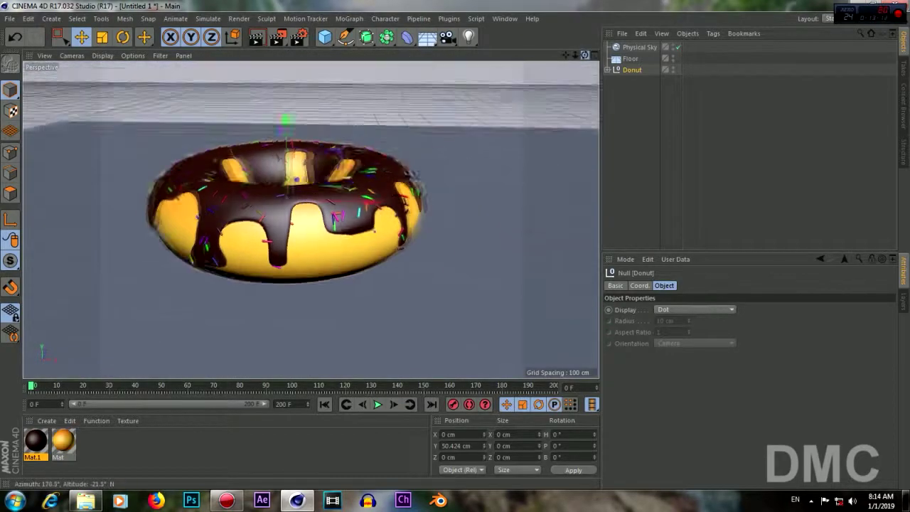
{"action": "left_click_drag", "start_coordinate": [524, 227], "coordinate": [502, 218], "text": "alt"}
{"action": "left_click_drag", "start_coordinate": [576, 66], "coordinate": [578, 76], "text": "alt"}
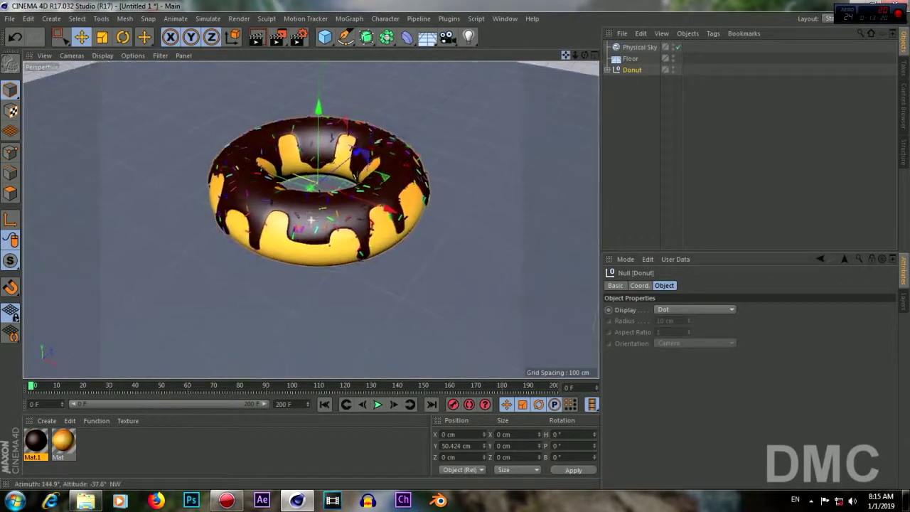
Step: Copy and paste Donut as Donut.1, then move and tilt it back along its depth
{"action": "left_click", "coordinate": [28, 19]}
{"action": "left_click", "coordinate": [36, 80]}
{"action": "left_click", "coordinate": [29, 19]}
{"action": "left_click", "coordinate": [36, 91]}
{"action": "left_click", "coordinate": [592, 55]}
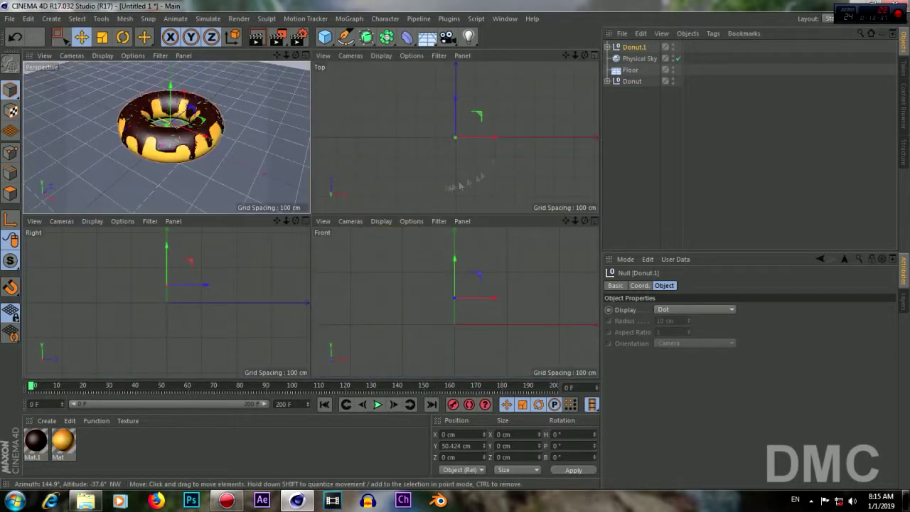
{"action": "mouse_move", "coordinate": [203, 284]}
{"action": "left_mouse_down"}
{"action": "mouse_move", "coordinate": [269, 284]}
{"action": "mouse_move", "coordinate": [257, 307]}
{"action": "mouse_move", "coordinate": [256, 261]}
{"action": "left_mouse_up"}
{"action": "key", "text": "r"}
{"action": "key", "text": "e"}
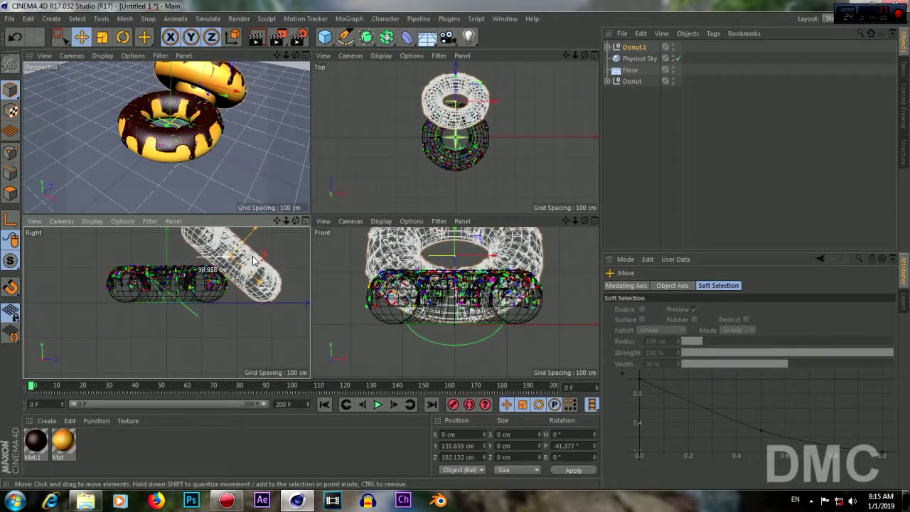
{"action": "left_click_drag", "start_coordinate": [256, 262], "coordinate": [251, 266]}
Step: Reduce Donut.1's tilt and lower it to lean against the original donut
{"action": "mouse_move", "coordinate": [296, 55]}
{"action": "left_mouse_down"}
{"action": "mouse_move", "coordinate": [166, 137]}
{"action": "mouse_move", "coordinate": [142, 138]}
{"action": "left_mouse_up"}
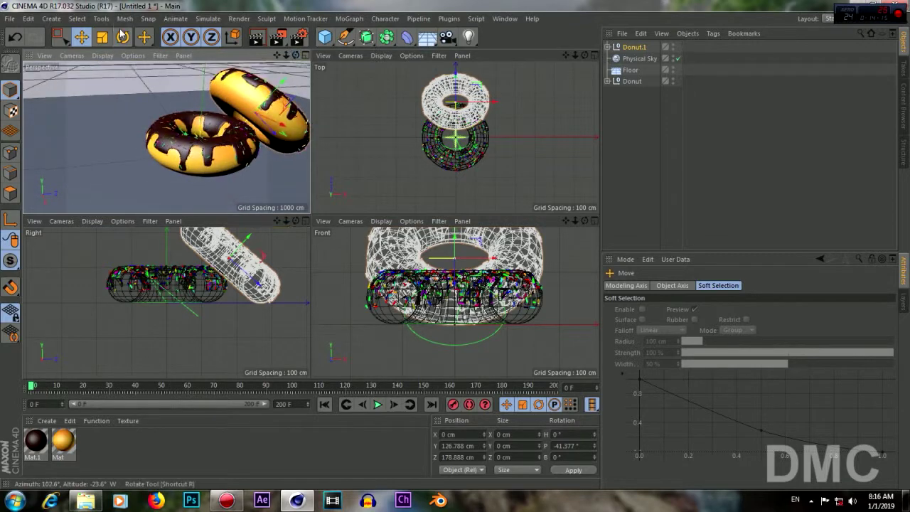
{"action": "key", "text": "r"}
{"action": "mouse_move", "coordinate": [220, 270]}
{"action": "left_mouse_down"}
{"action": "mouse_move", "coordinate": [208, 253]}
{"action": "mouse_move", "coordinate": [275, 287]}
{"action": "left_mouse_up"}
{"action": "key", "text": "e"}
{"action": "left_click", "coordinate": [304, 55]}
{"action": "mouse_move", "coordinate": [585, 55]}
{"action": "left_mouse_down"}
{"action": "mouse_move", "coordinate": [311, 220]}
{"action": "mouse_move", "coordinate": [285, 213]}
{"action": "left_mouse_up"}
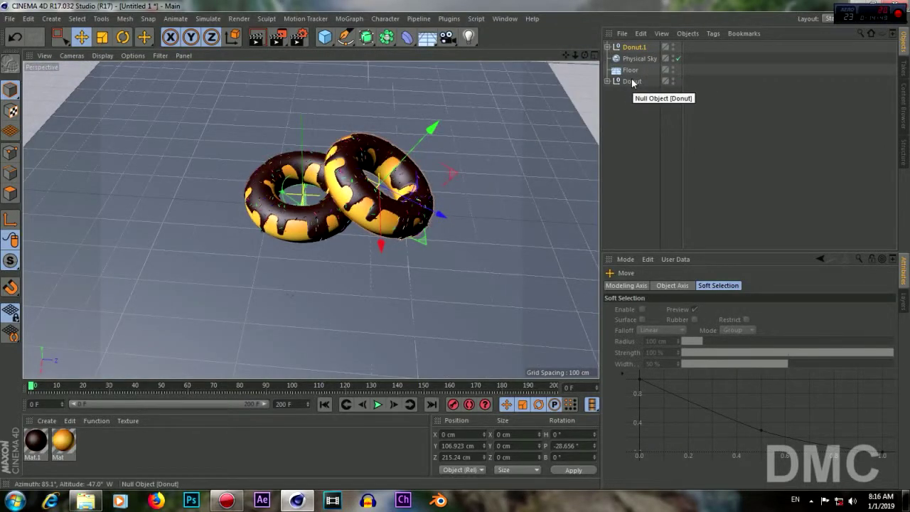
Step: Paste a third donut, Donut.2, and move it along Z beside the others
{"action": "left_click", "coordinate": [632, 81]}
{"action": "left_click", "coordinate": [28, 19]}
{"action": "left_click", "coordinate": [45, 99]}
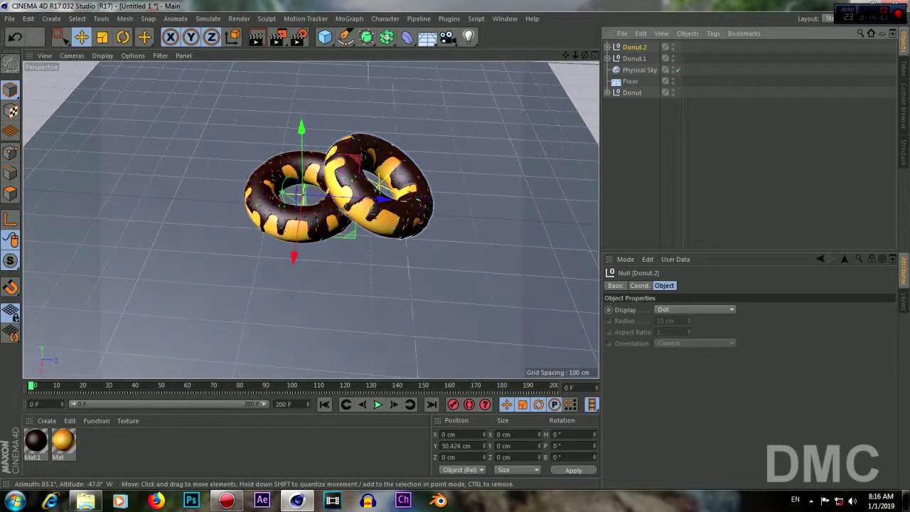
{"action": "left_click_drag", "start_coordinate": [313, 193], "coordinate": [181, 189]}
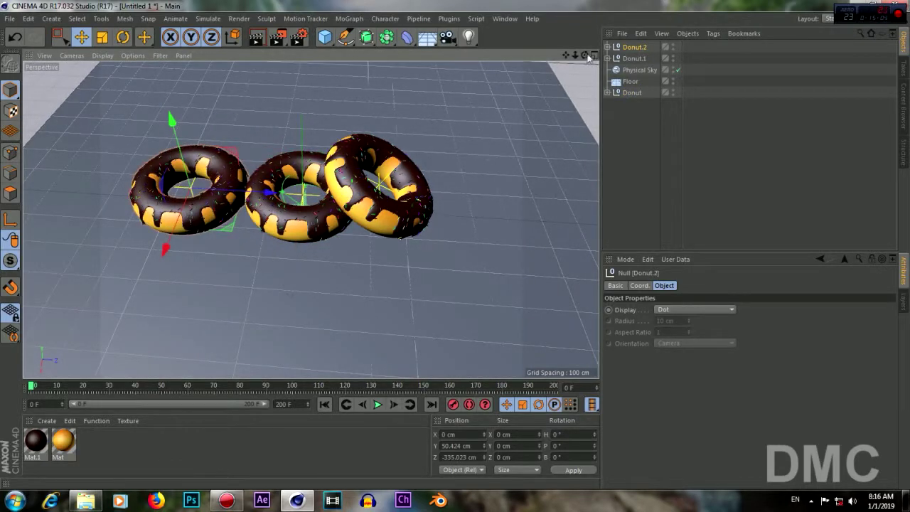
{"action": "left_click", "coordinate": [589, 58]}
{"action": "left_click_drag", "start_coordinate": [175, 288], "coordinate": [166, 287]}
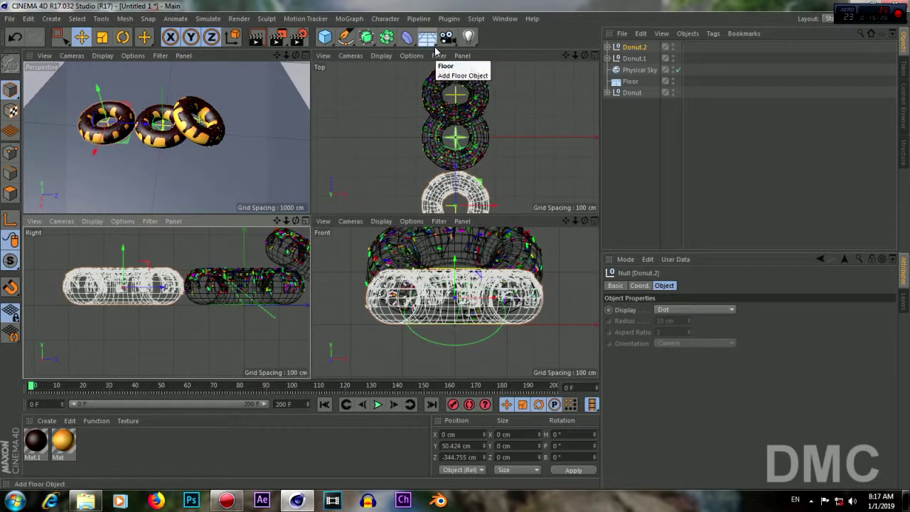
{"action": "left_click", "coordinate": [305, 56]}
{"action": "left_click_drag", "start_coordinate": [584, 56], "coordinate": [590, 64]}
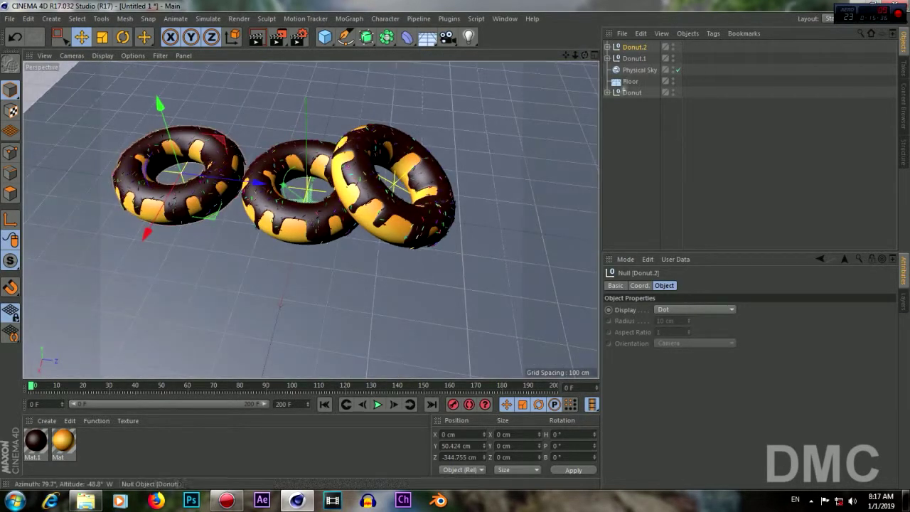
Step: Paste a fourth donut, Donut.3, and lift it above the other donuts
{"action": "left_click", "coordinate": [434, 213]}
{"action": "left_click", "coordinate": [29, 18]}
{"action": "left_click", "coordinate": [42, 96]}
{"action": "mouse_move", "coordinate": [398, 192]}
{"action": "left_mouse_down"}
{"action": "mouse_move", "coordinate": [299, 135]}
{"action": "mouse_move", "coordinate": [334, 114]}
{"action": "left_mouse_up"}
{"action": "left_click", "coordinate": [123, 37]}
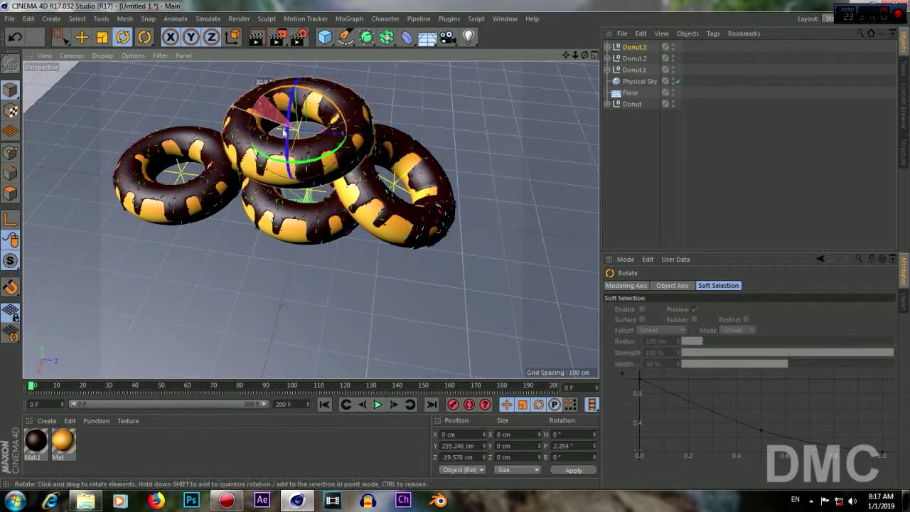
{"action": "mouse_move", "coordinate": [586, 57]}
{"action": "left_mouse_down"}
{"action": "mouse_move", "coordinate": [298, 138]}
{"action": "mouse_move", "coordinate": [497, 192]}
{"action": "left_mouse_up"}
{"action": "key", "text": "e"}
Step: Level Donut.3's tilt, settle it on top of the pile, and render the view
{"action": "key", "text": "r"}
{"action": "left_click_drag", "start_coordinate": [575, 55], "coordinate": [561, 67]}
{"action": "key", "text": "e"}
{"action": "mouse_move", "coordinate": [294, 162]}
{"action": "left_mouse_down"}
{"action": "mouse_move", "coordinate": [238, 186]}
{"action": "mouse_move", "coordinate": [311, 220]}
{"action": "left_mouse_up"}
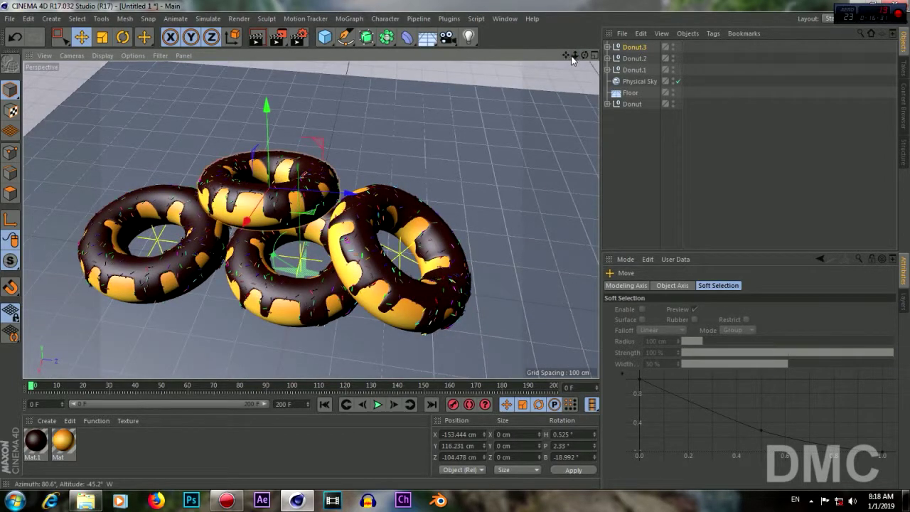
{"action": "scroll", "coordinate": [310, 220], "scroll_direction": "up", "scroll_amount": 2}
{"action": "left_click_drag", "start_coordinate": [567, 59], "coordinate": [310, 221]}
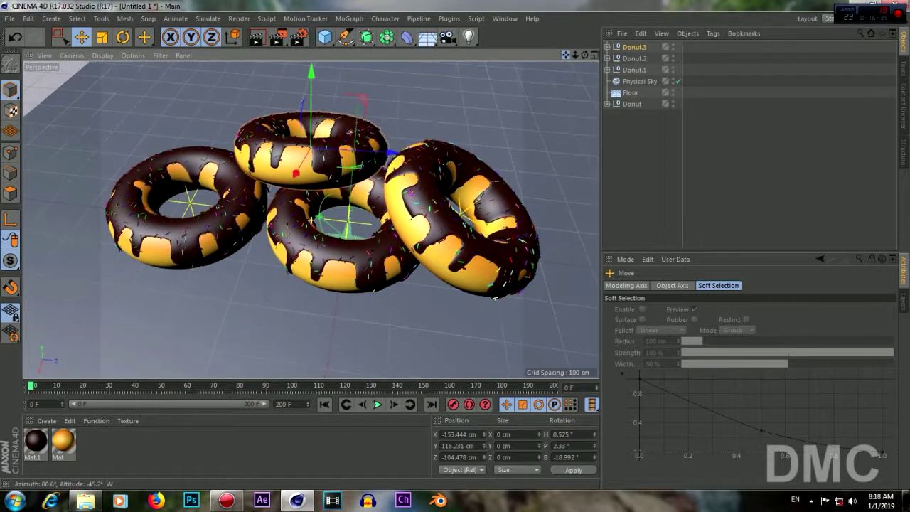
{"action": "left_click_drag", "start_coordinate": [310, 221], "coordinate": [566, 57]}
{"action": "left_click", "coordinate": [638, 148]}
{"action": "left_click", "coordinate": [256, 37]}
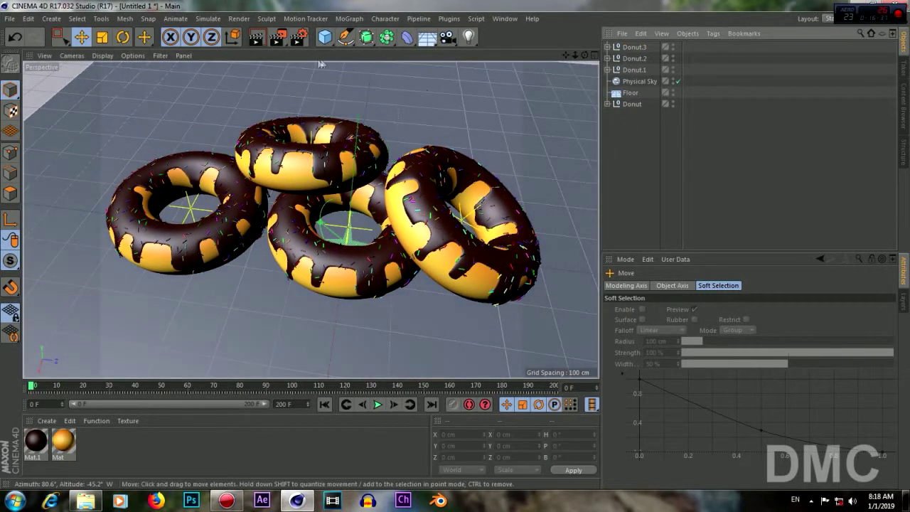